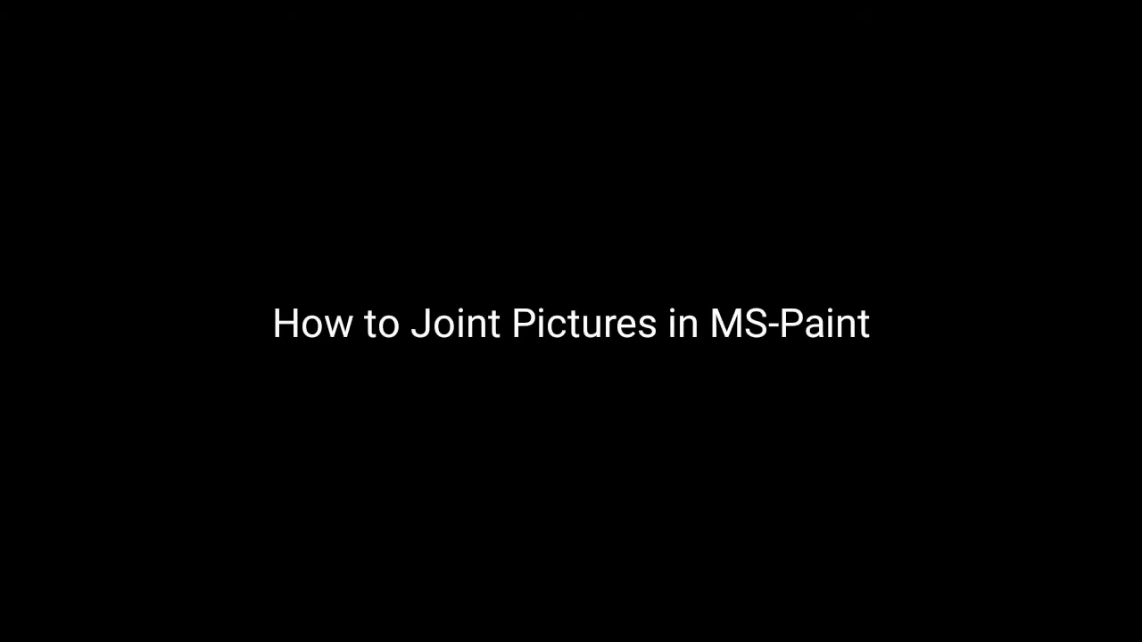
Duplicate the mango image banganampalli-500x500.jpg in the Music library as a Copy file
left_click_drag(841, 334, 324, 158)
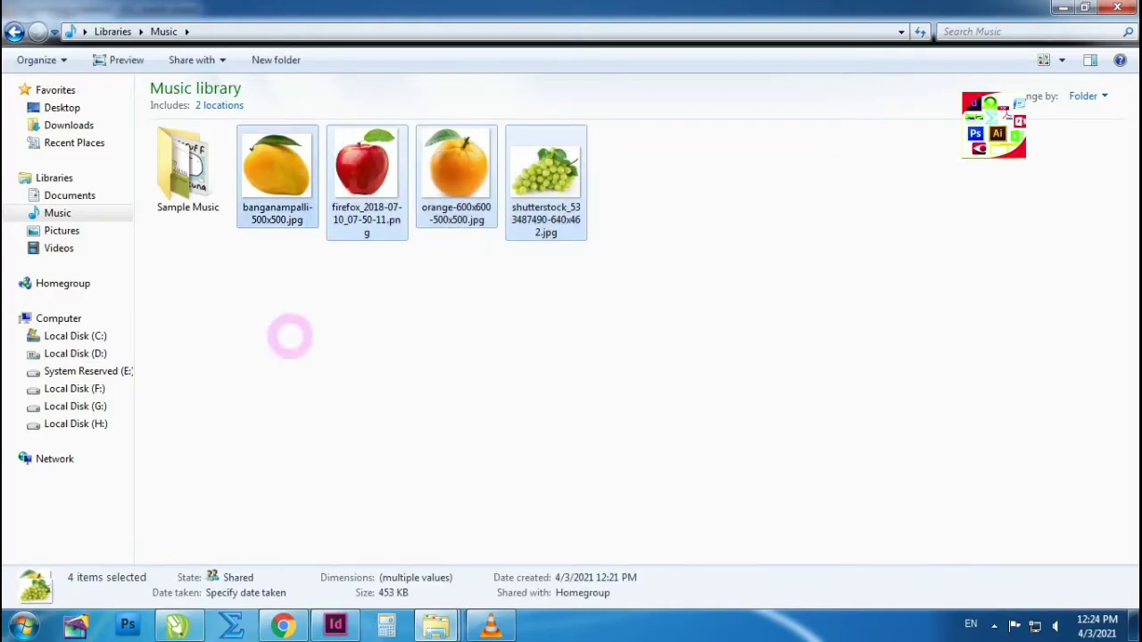
left_click(514, 238)
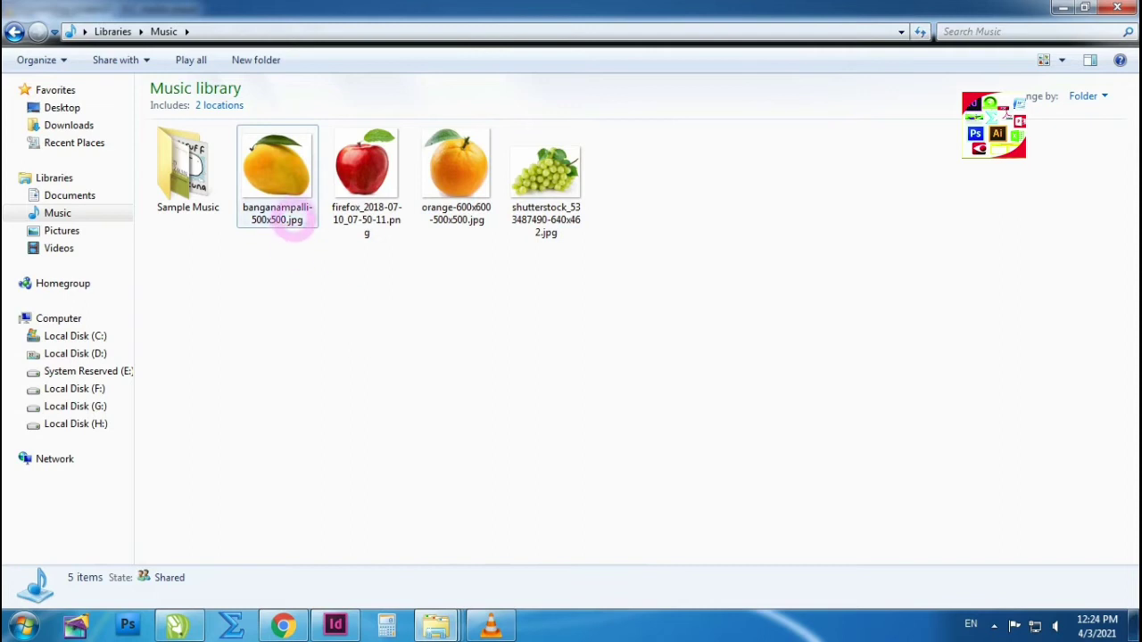
left_click(285, 222)
key("ctrl+c")
key("ctrl+v")
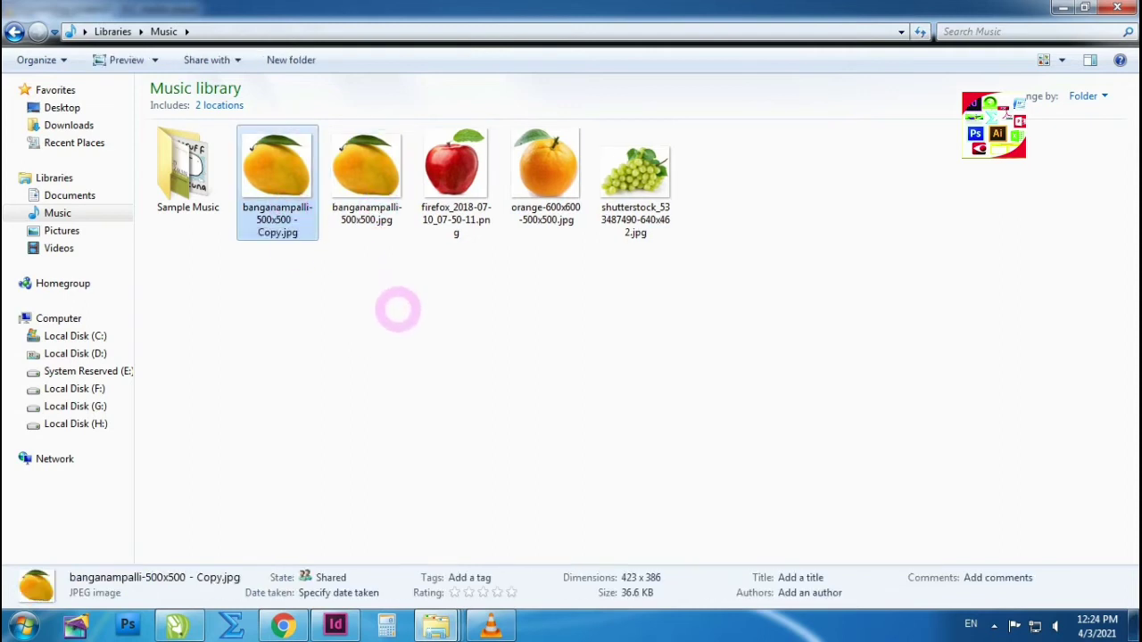
left_click(440, 331)
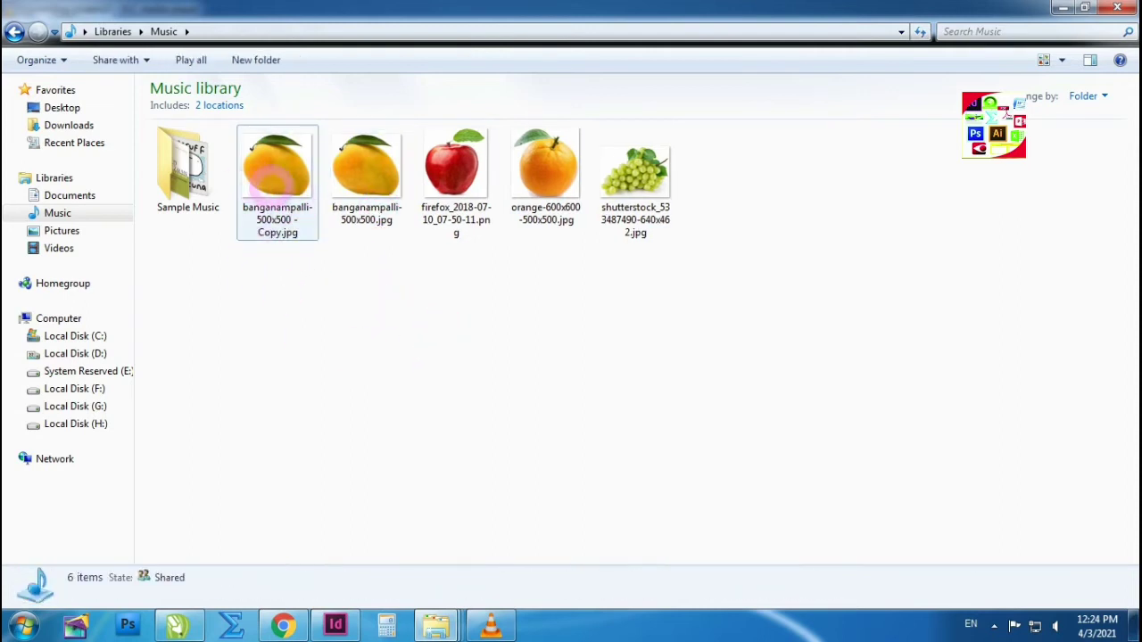
left_click(273, 183)
right_click(271, 185)
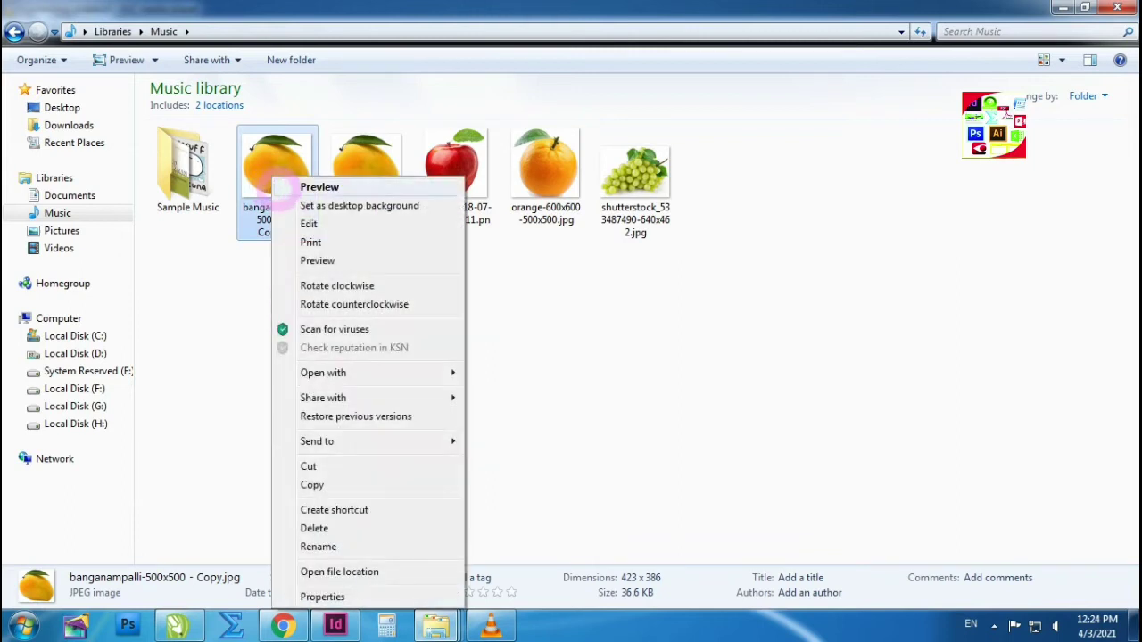
mouse_move(323, 373)
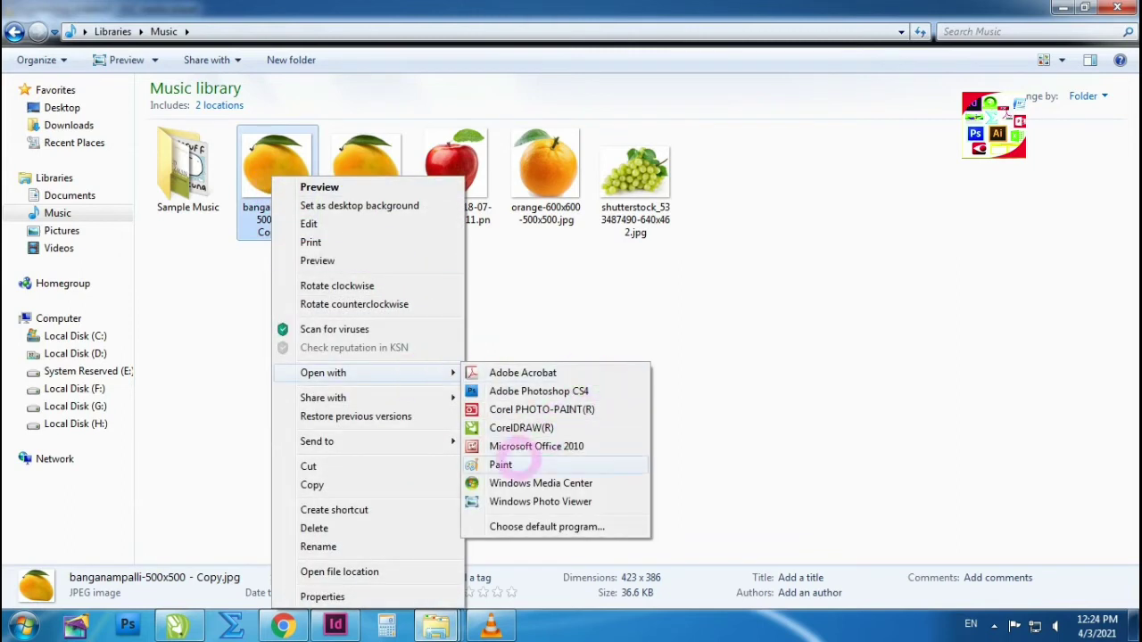
Open the mango copy in Paint and enlarge the canvas to 8.58 × 5.76 in
left_click(516, 461)
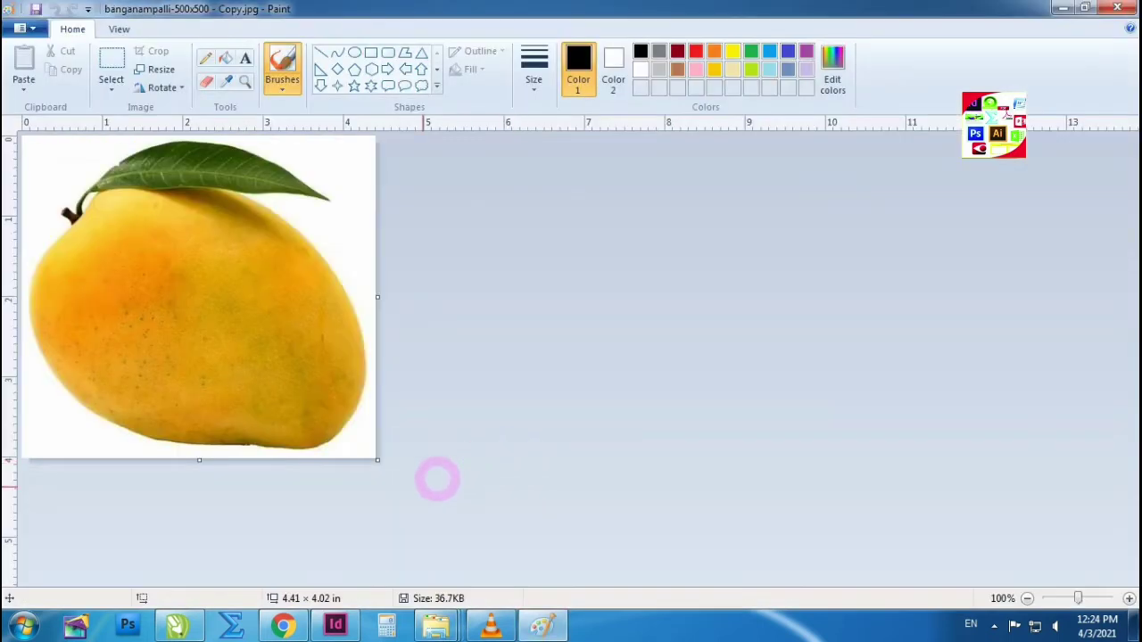
left_click_drag(378, 461, 707, 590)
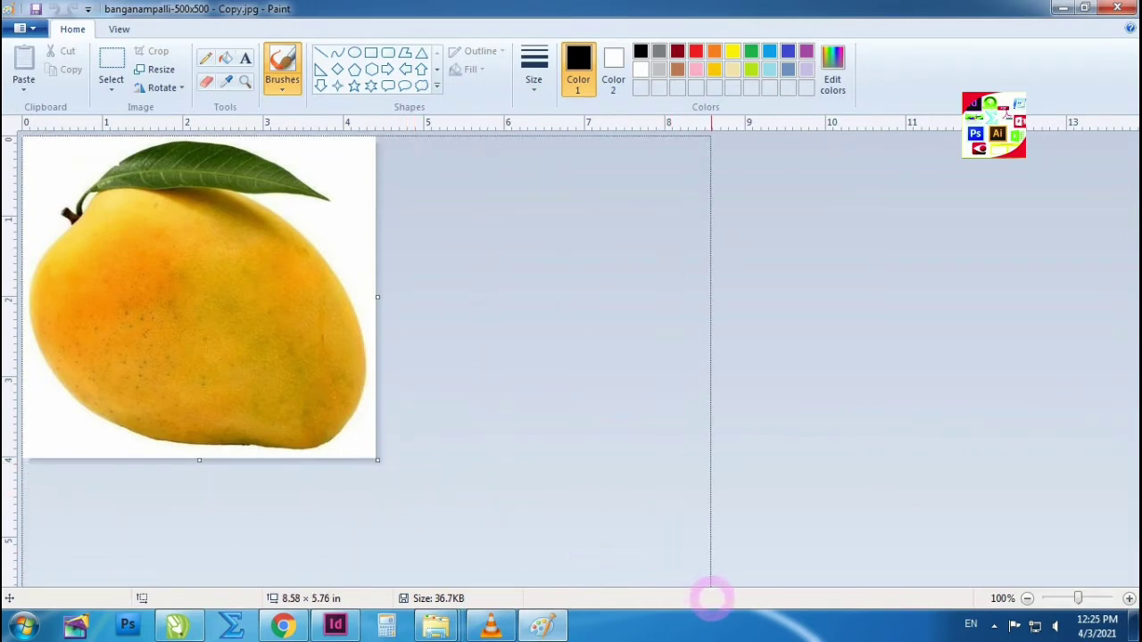
left_click_drag(707, 590, 711, 590)
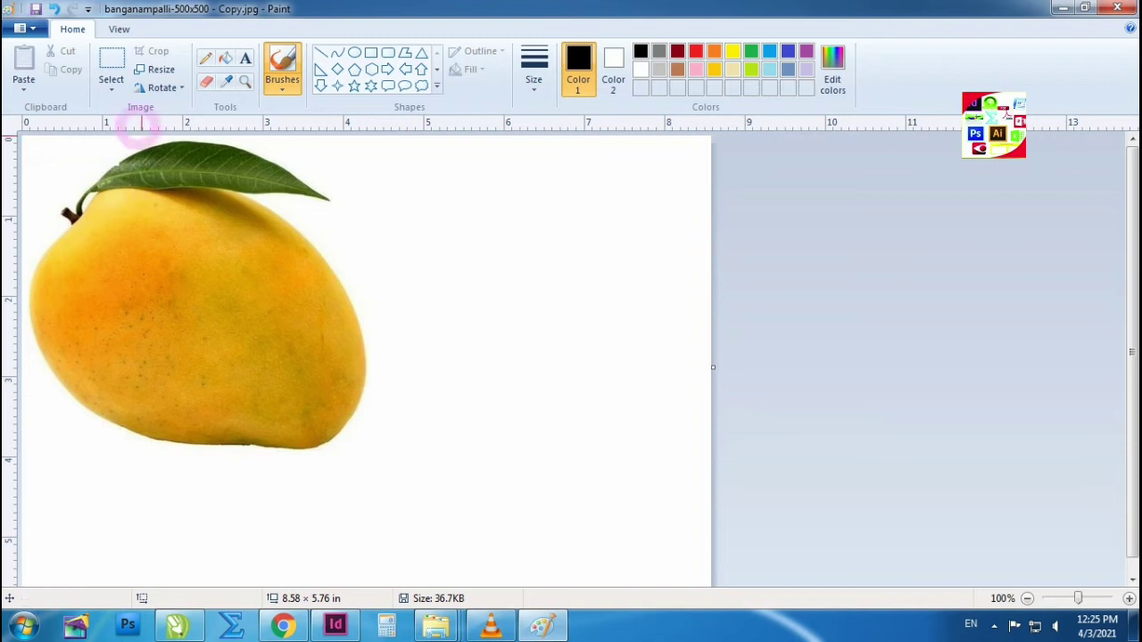
Select the mango and shrink it to about 2.72 × 2.25 in at the top left
left_click(107, 64)
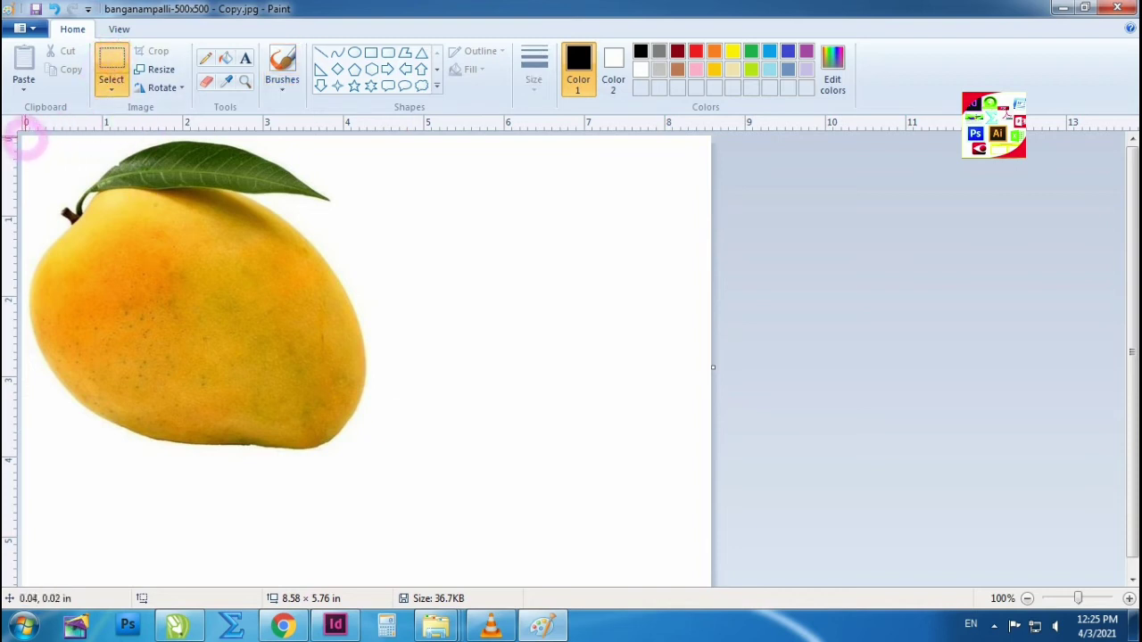
left_click(63, 146)
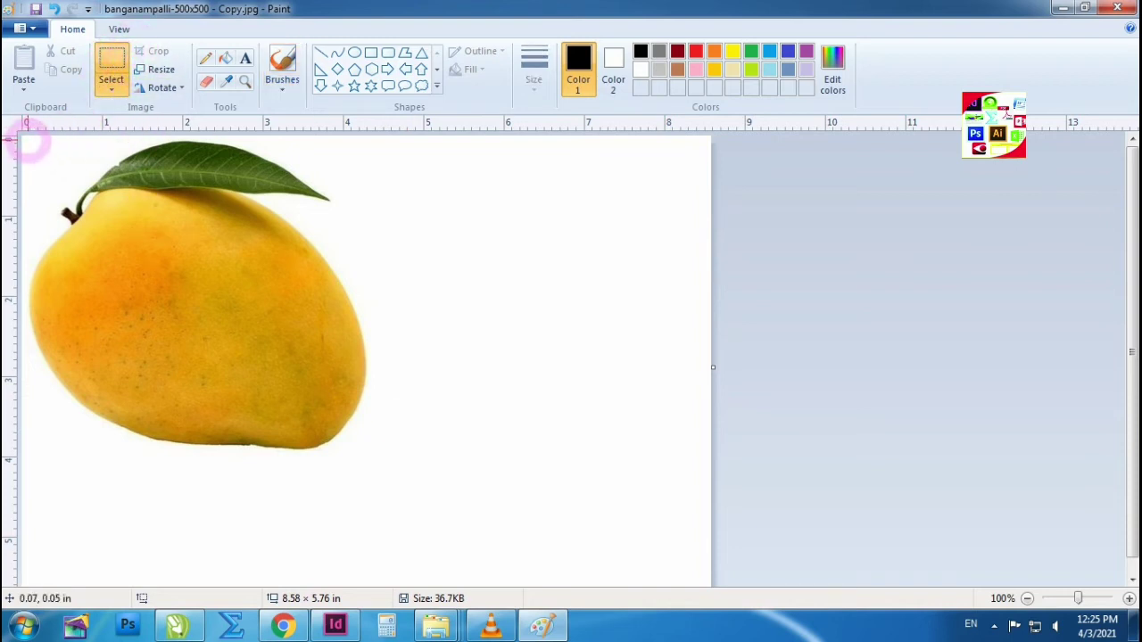
mouse_move(279, 339)
left_mouse_down()
mouse_move(377, 466)
mouse_move(373, 454)
left_mouse_up()
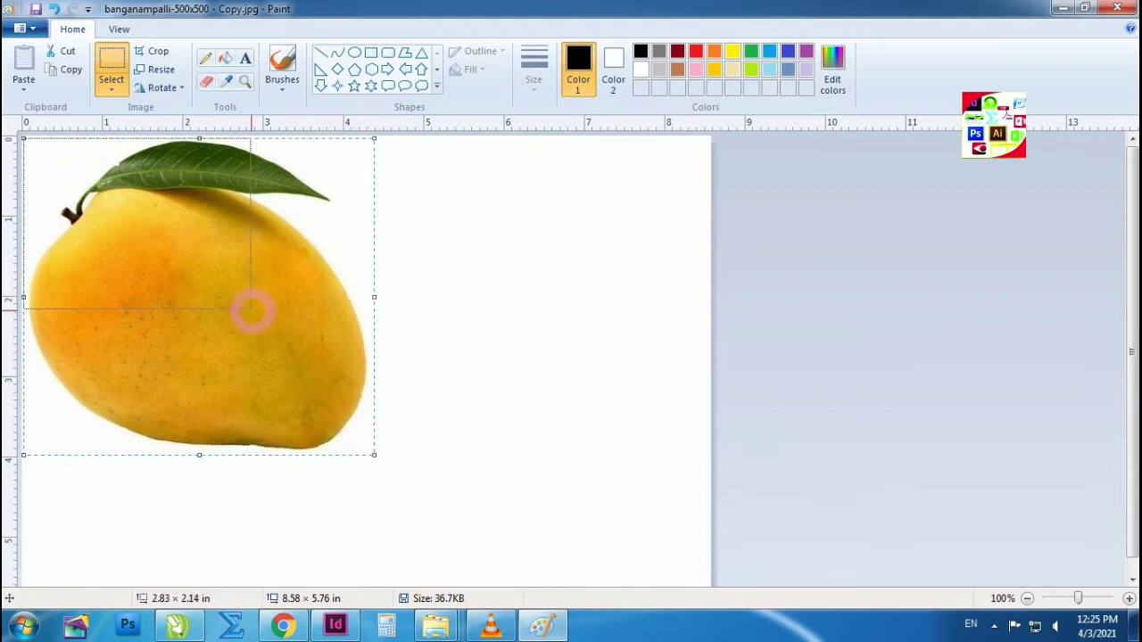
left_click_drag(244, 302, 242, 318)
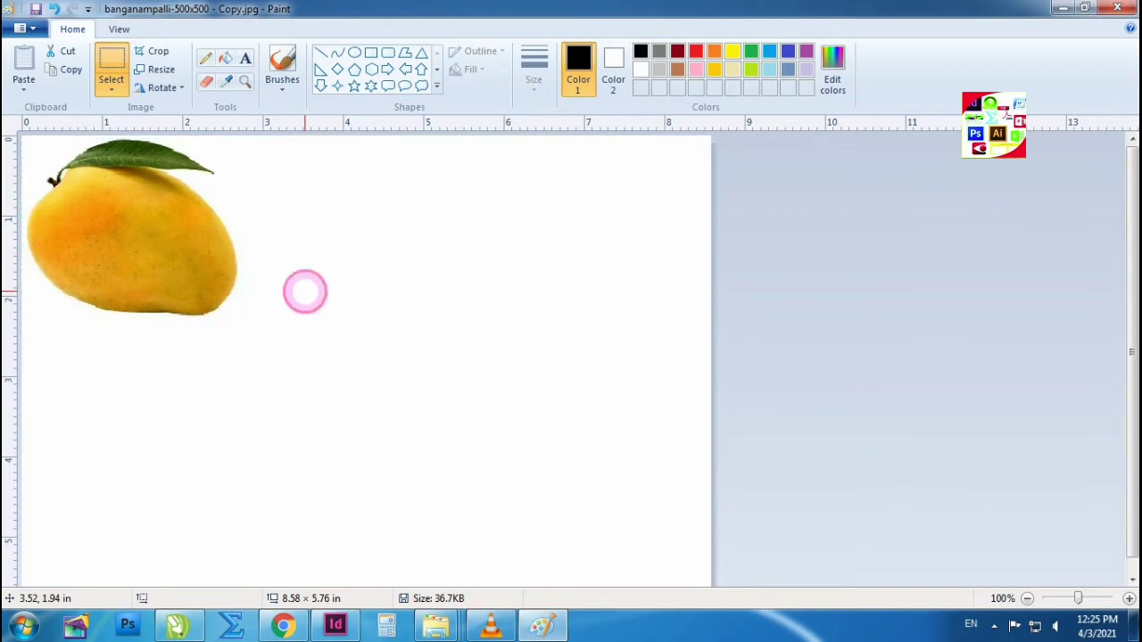
left_click(305, 292)
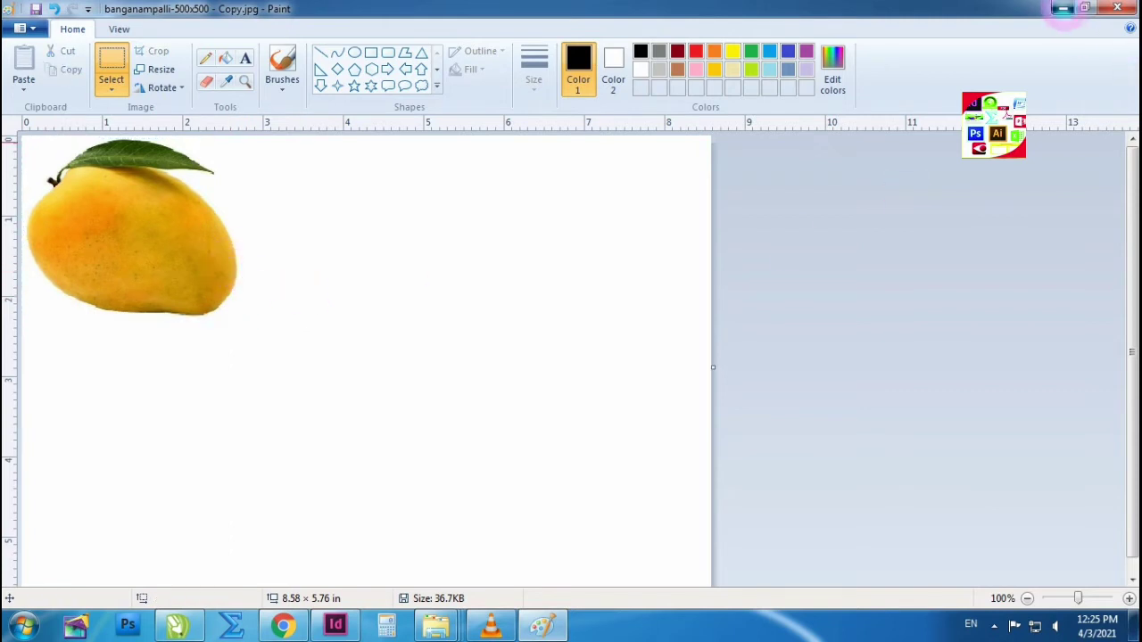
Open the apple image firefox_2018-07-10_07-50-11.png in a second Paint window
left_click(1061, 8)
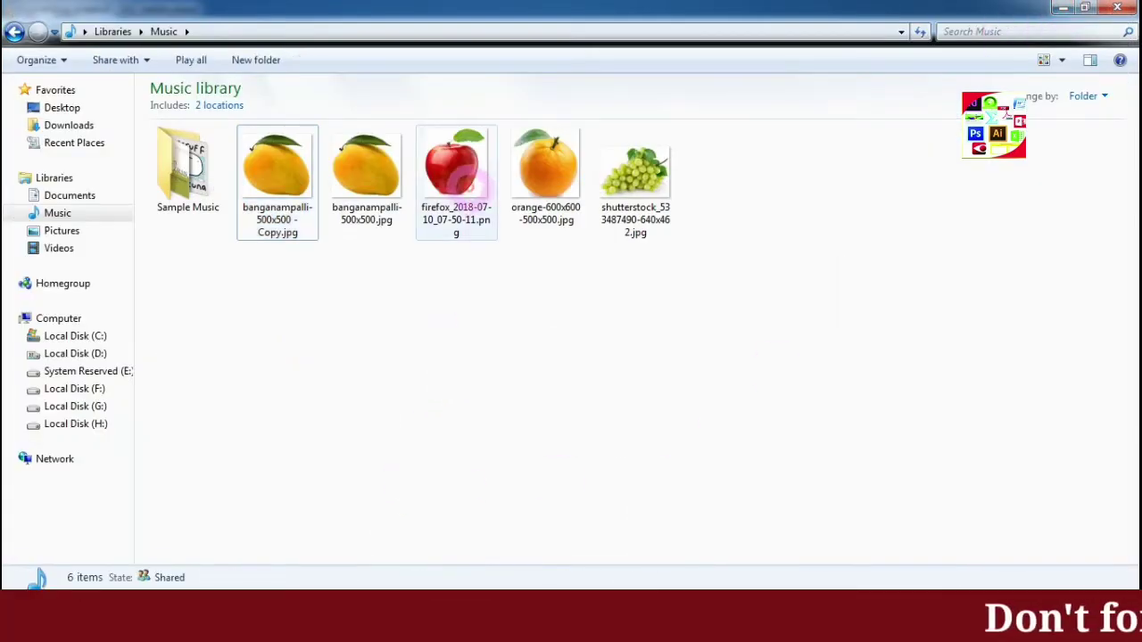
left_click(459, 176)
right_click(465, 187)
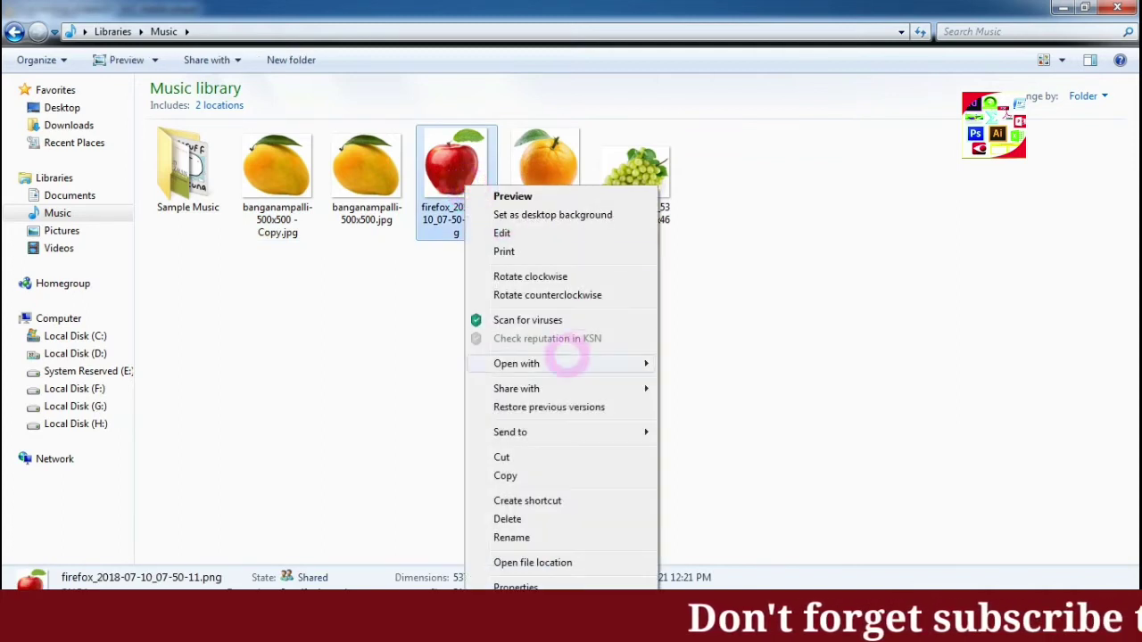
mouse_move(516, 363)
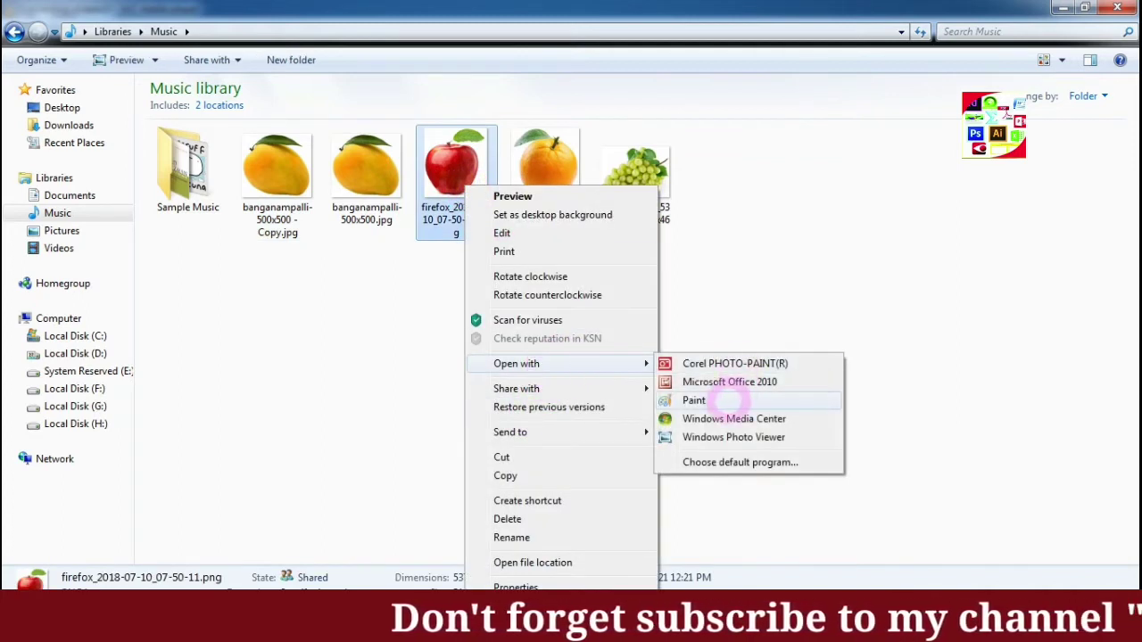
left_click(727, 400)
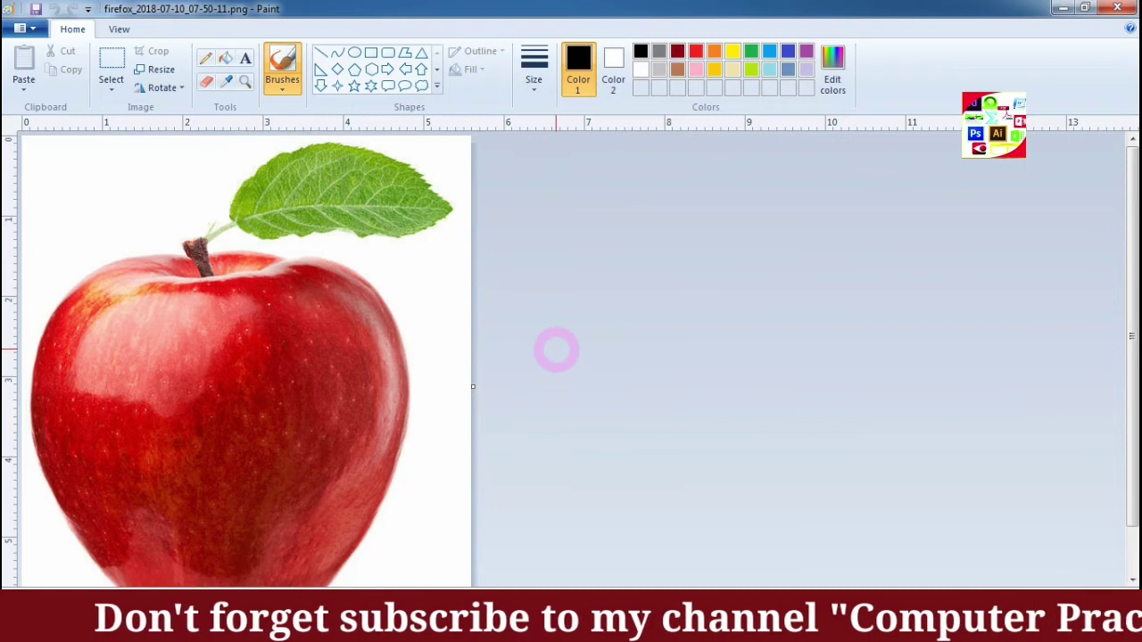
Copy the entire apple picture and return to the mango canvas window
left_click(113, 59)
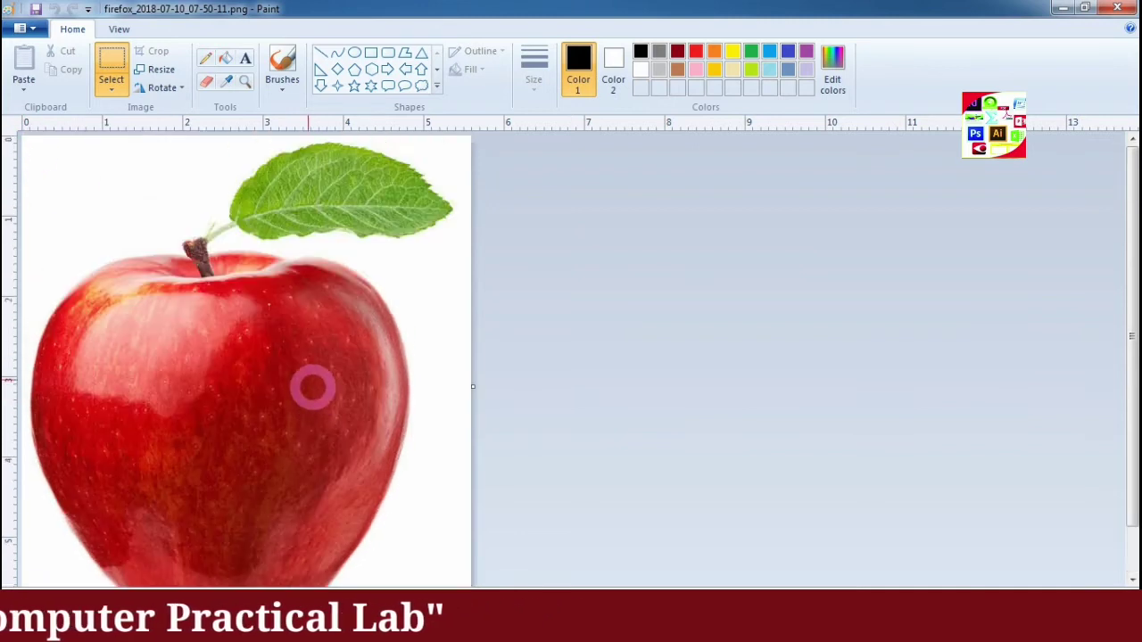
key("ctrl+a")
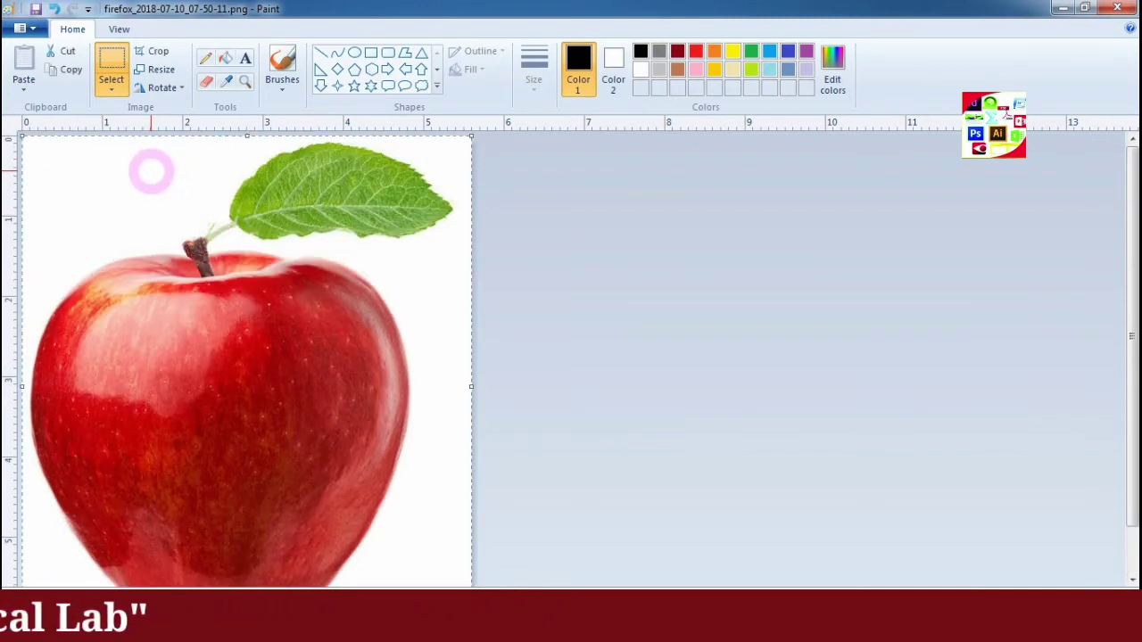
right_click(151, 173)
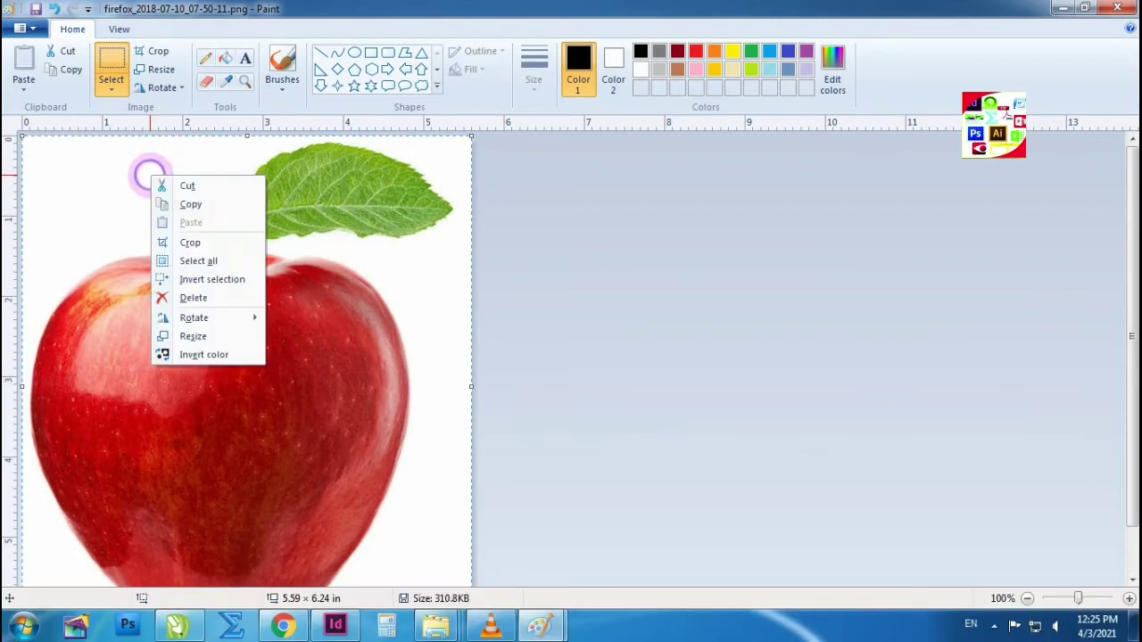
left_click(205, 204)
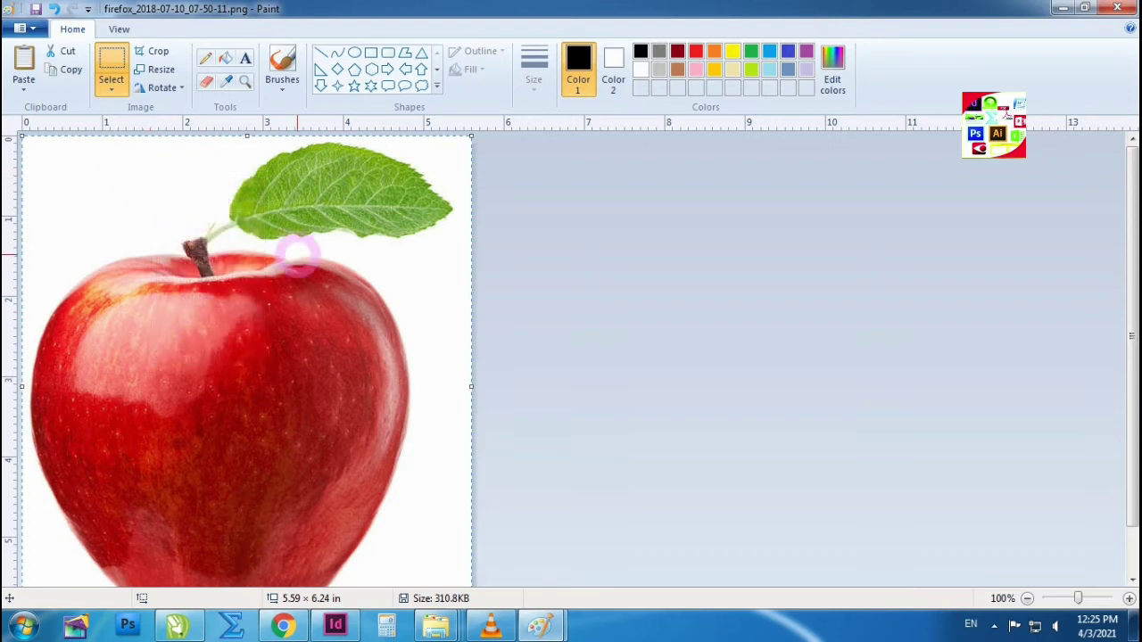
mouse_move(539, 626)
left_click(441, 519)
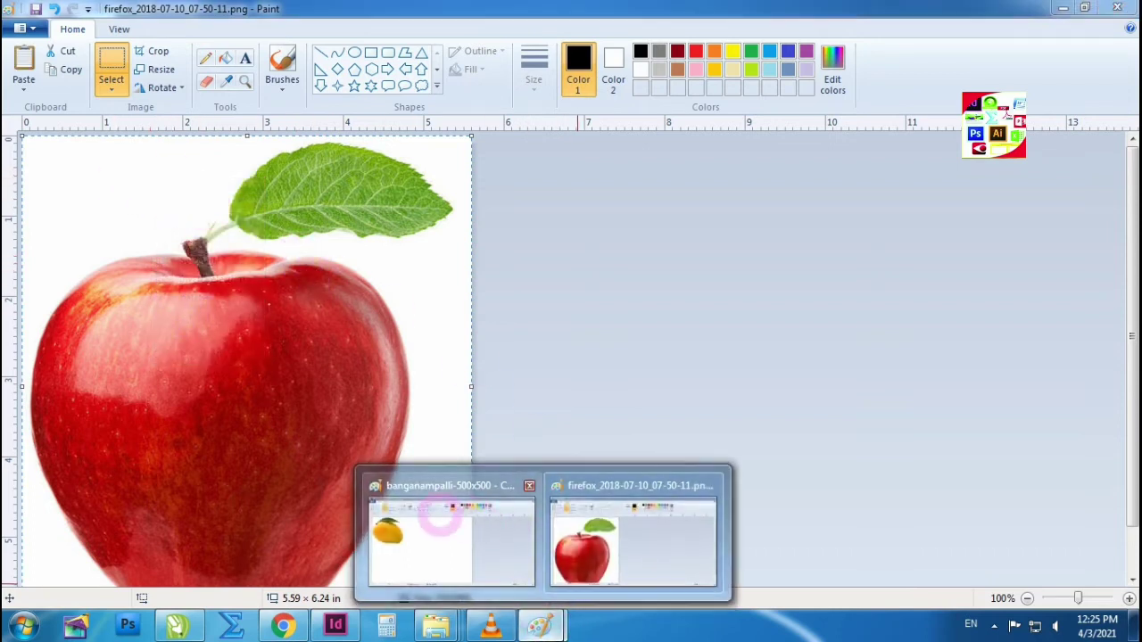
Paste the apple onto the canvas and shrink it into place beside the mango
key("ctrl+v")
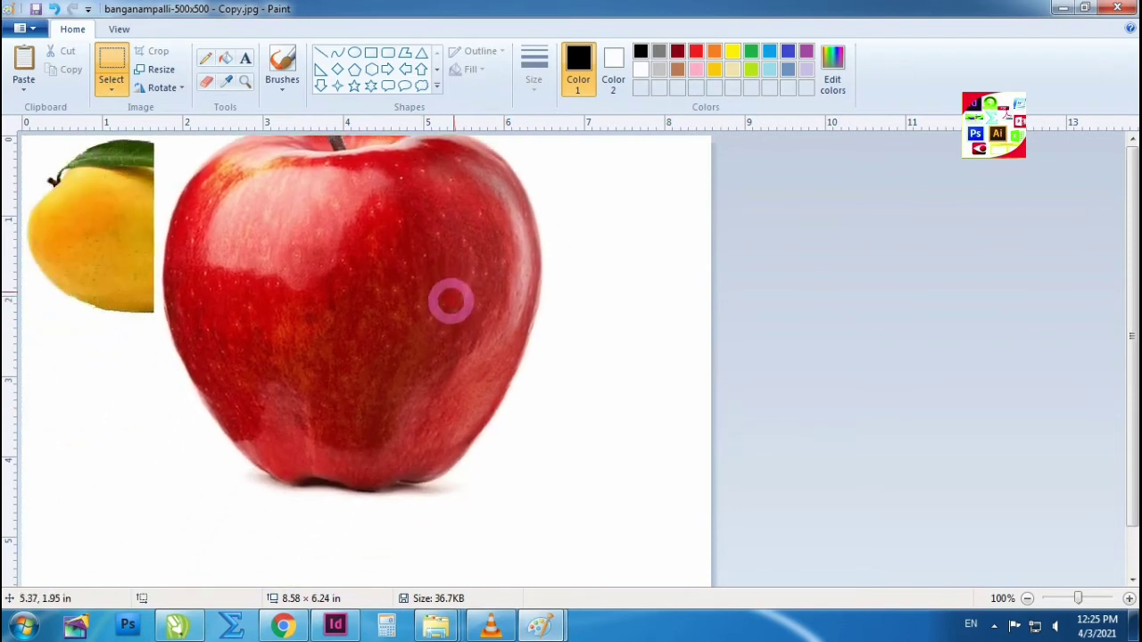
left_click_drag(322, 419, 423, 301)
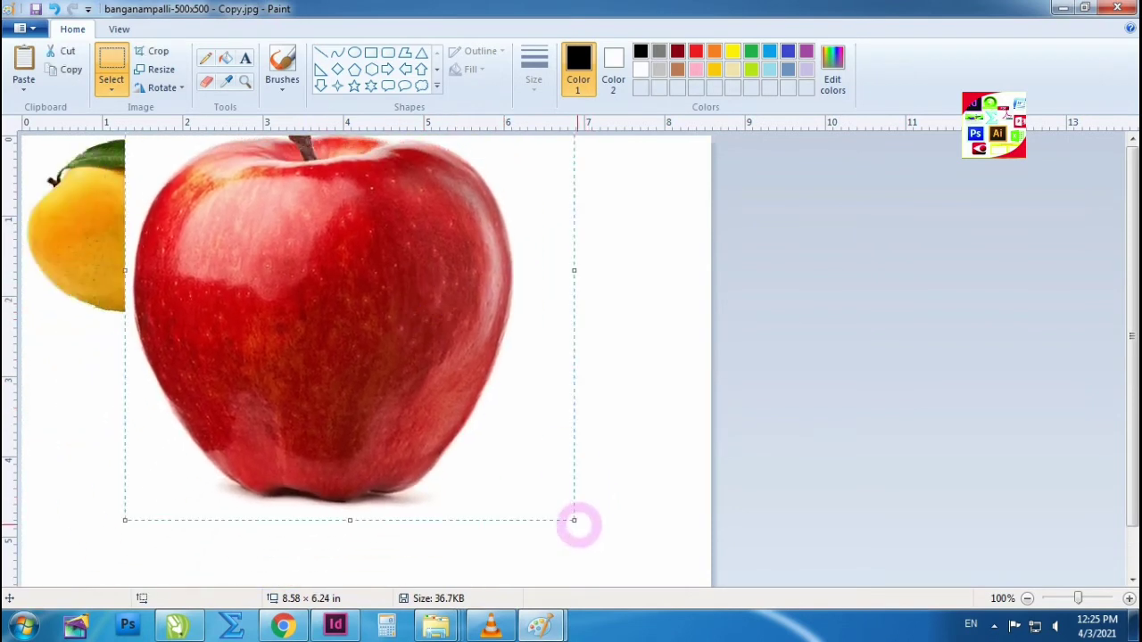
left_click_drag(574, 520, 379, 274)
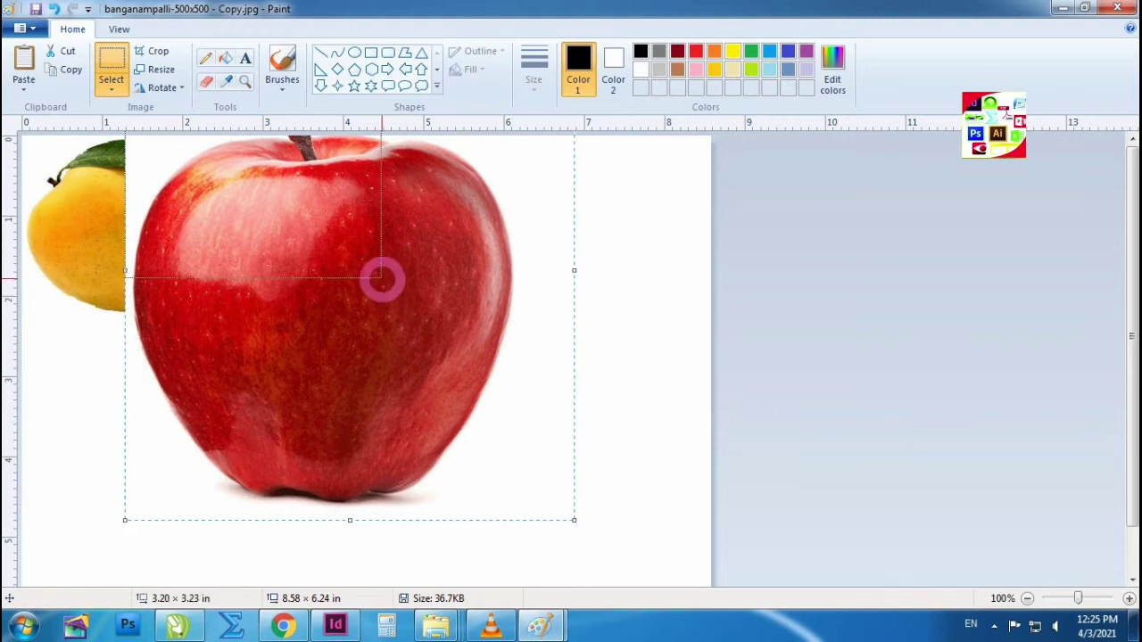
mouse_move(301, 191)
left_mouse_down()
mouse_move(469, 330)
mouse_move(418, 305)
left_mouse_up()
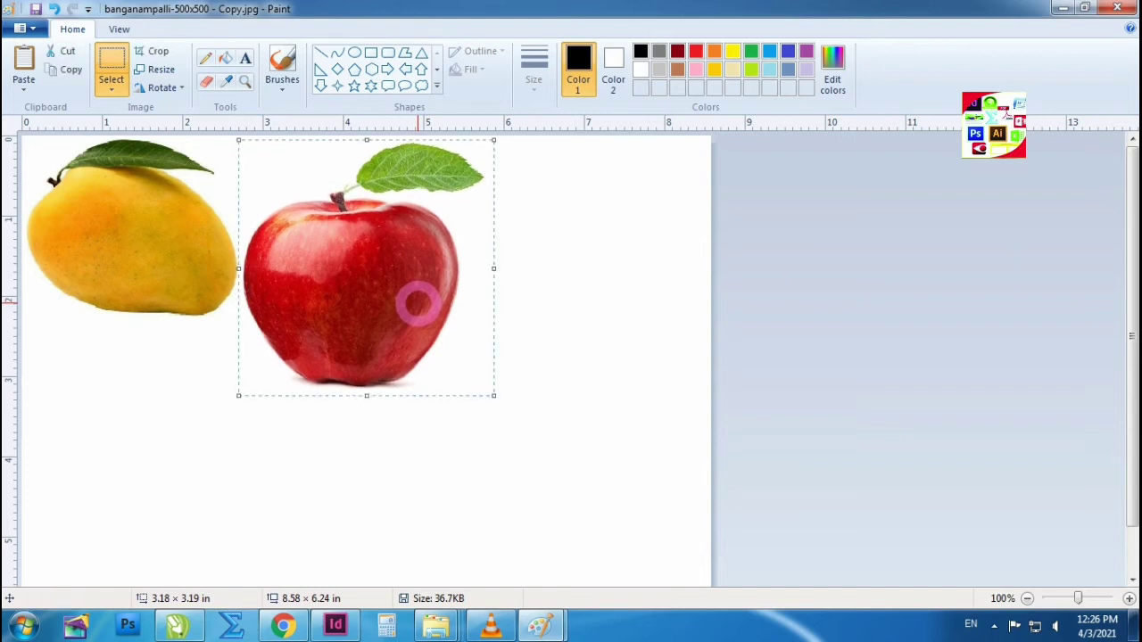
left_click_drag(494, 397, 424, 296)
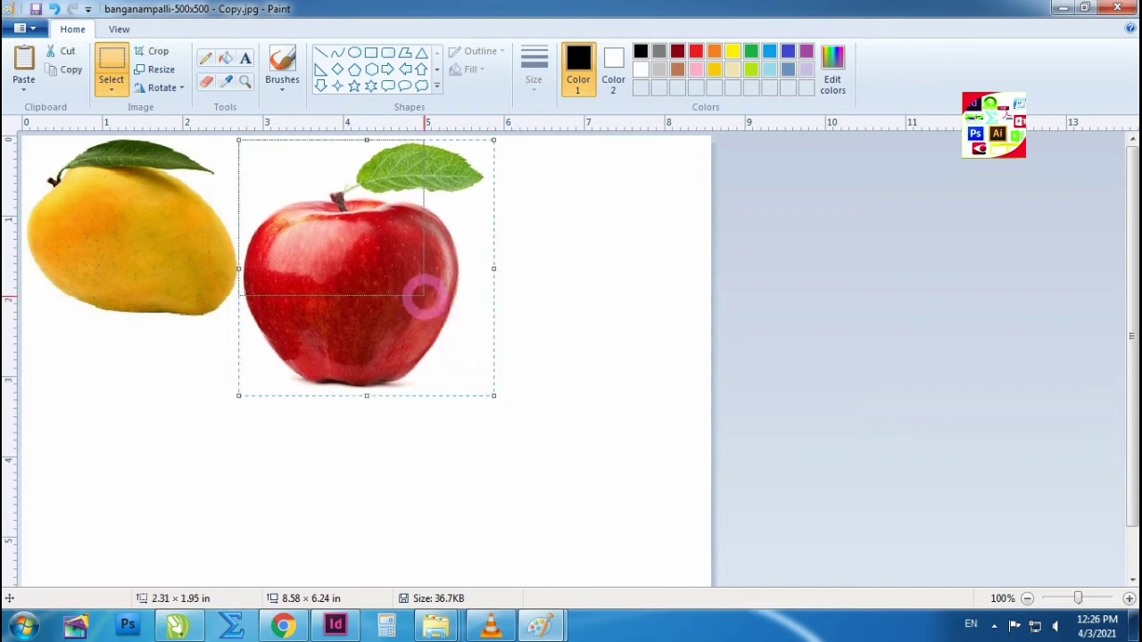
left_click_drag(360, 258, 353, 255)
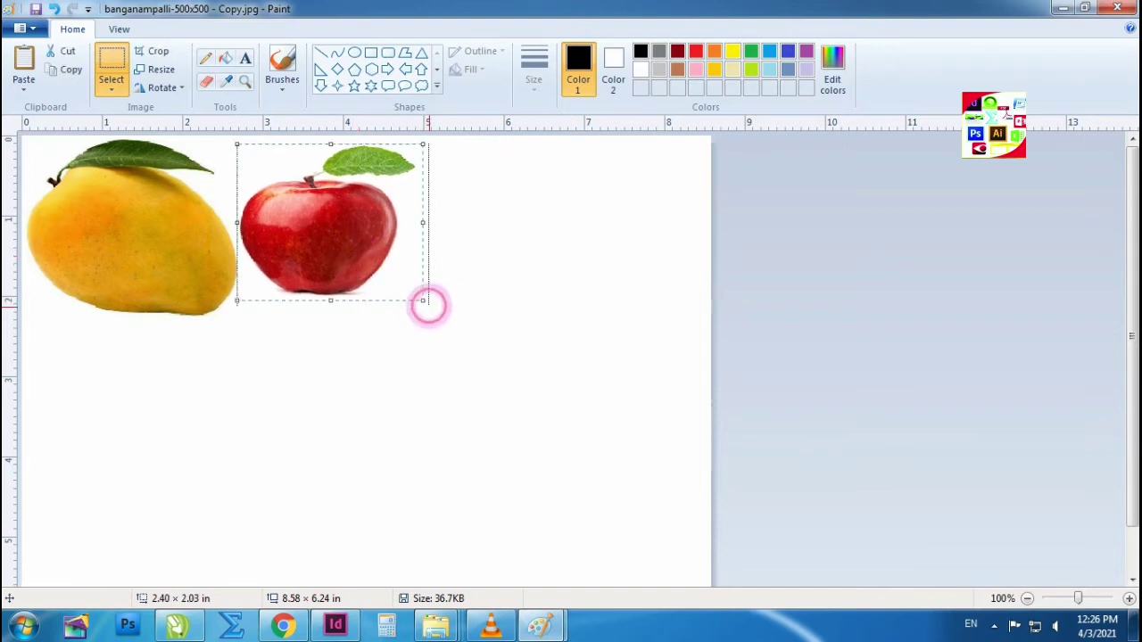
Fine-tune the apple to about 2.50 × 2.34 in right of the mango
left_click_drag(427, 304, 432, 320)
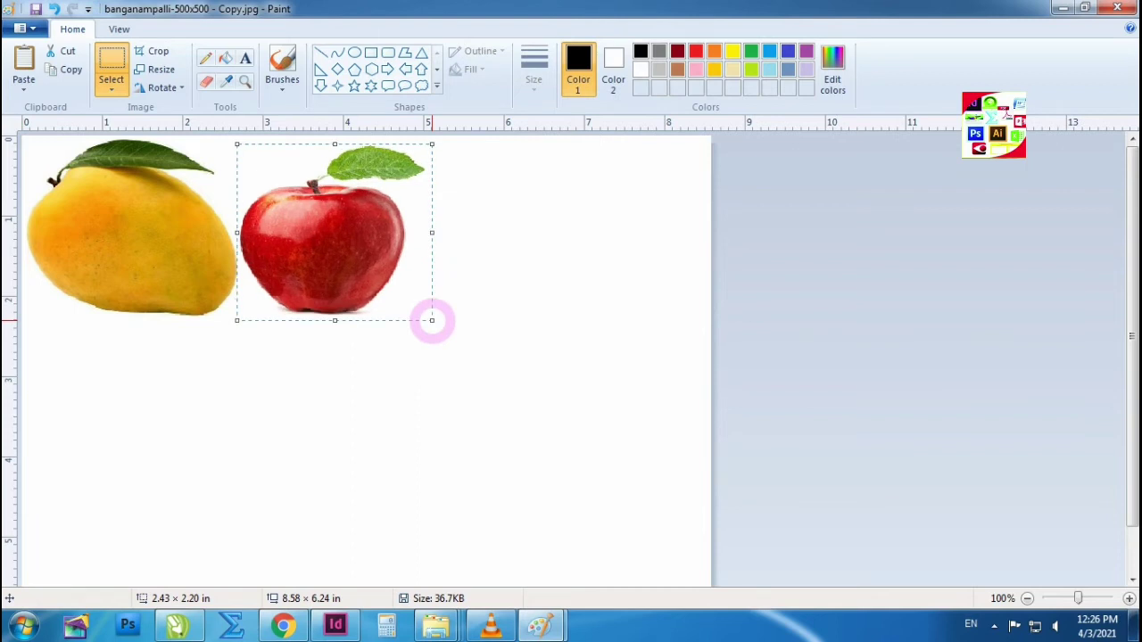
left_click_drag(356, 264, 353, 259)
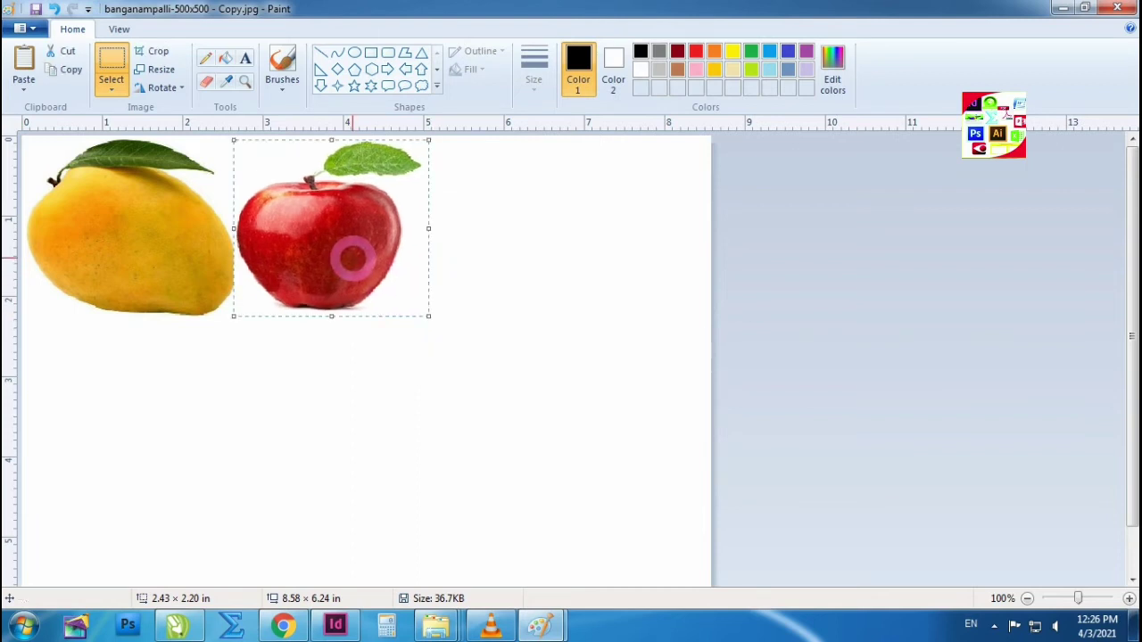
left_click_drag(428, 316, 434, 327)
left_click(485, 349)
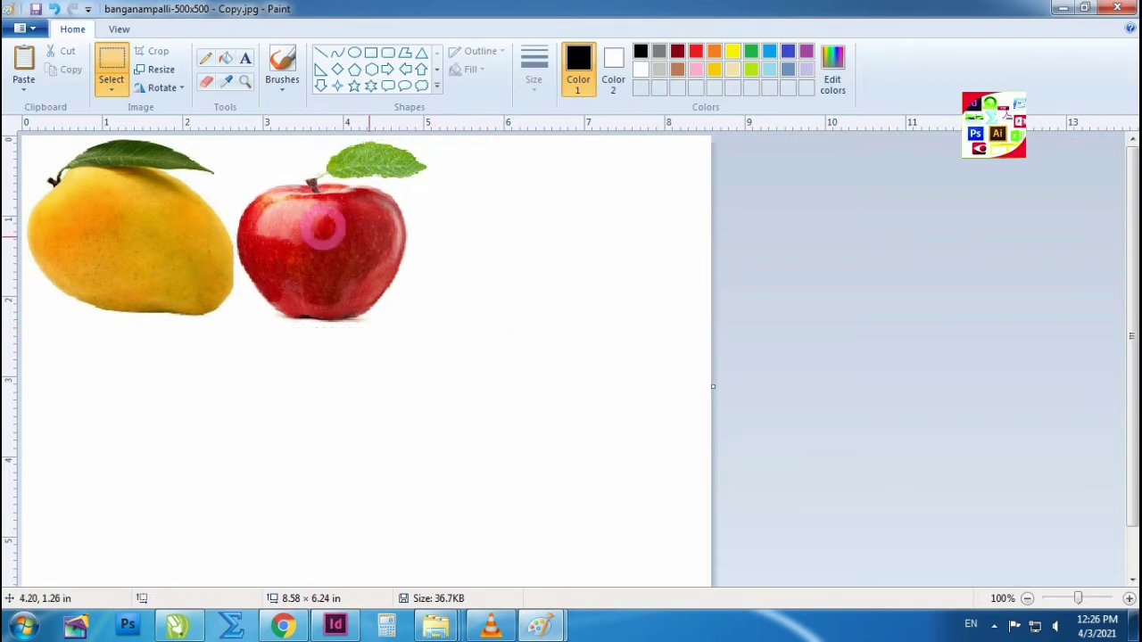
left_click(540, 627)
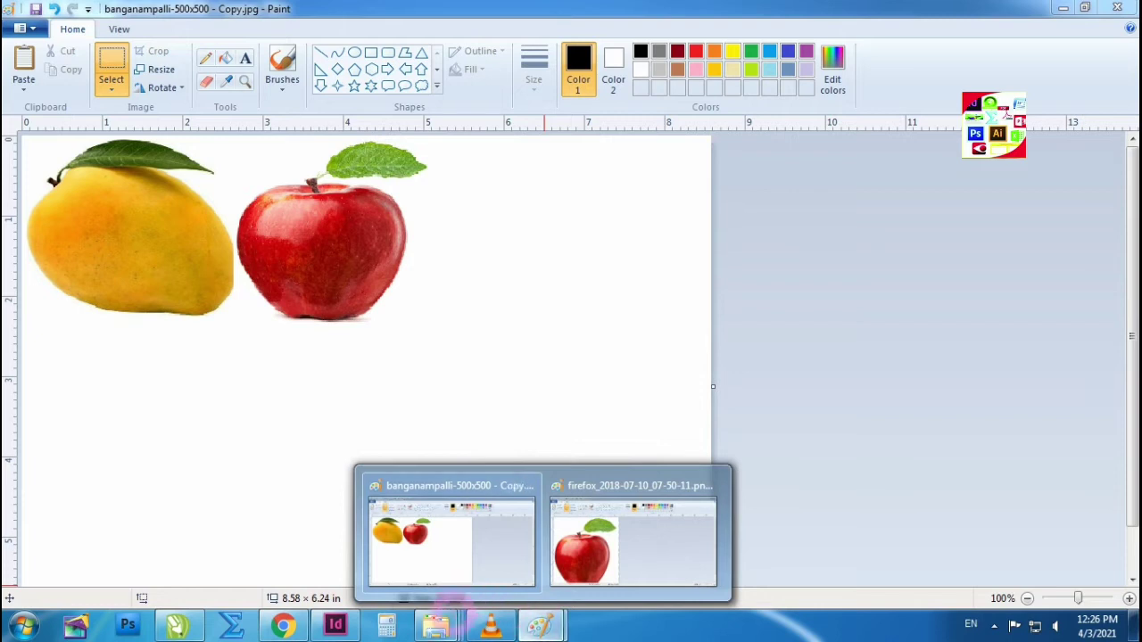
Open the orange picture file from the Music library in Paint
left_click(503, 322)
key("alt+Tab")
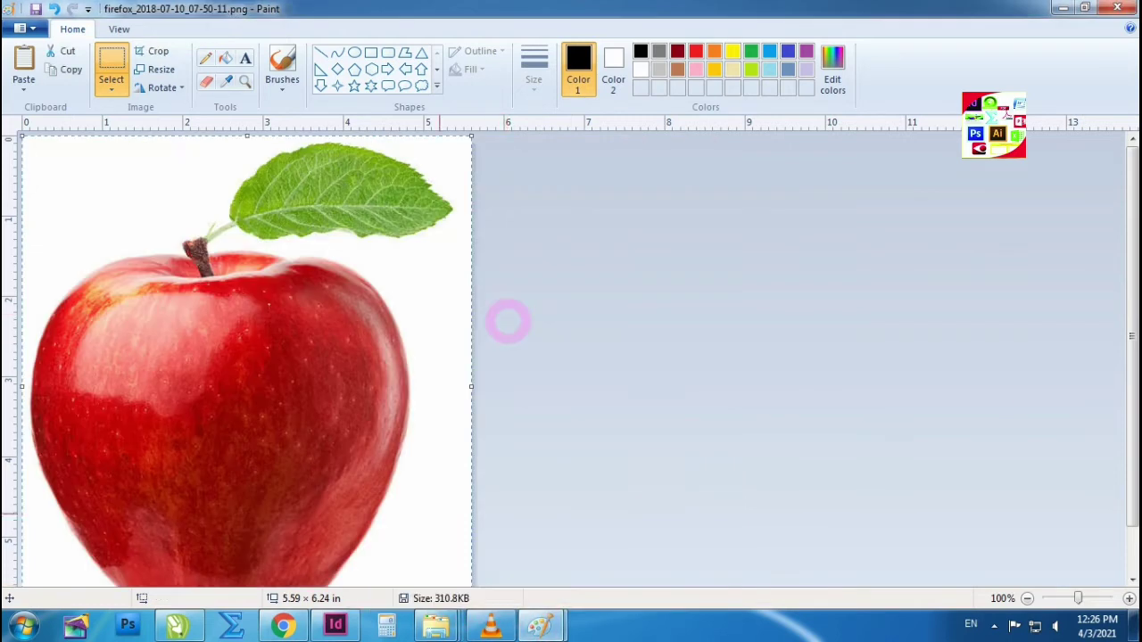
left_click(437, 626)
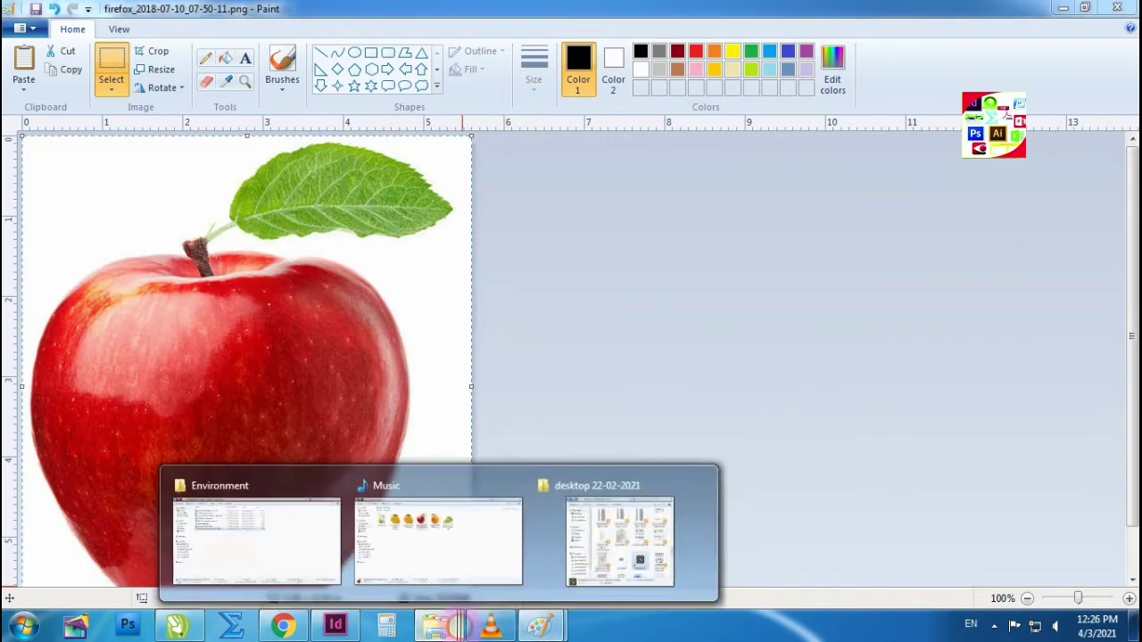
left_click(434, 527)
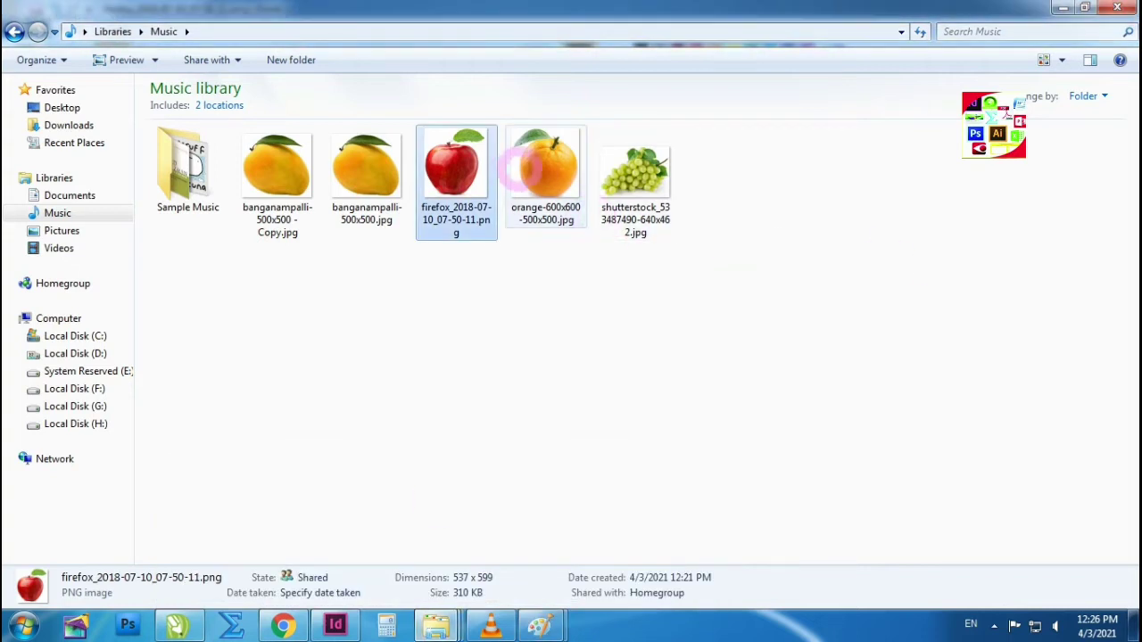
left_click(546, 170)
right_click(549, 172)
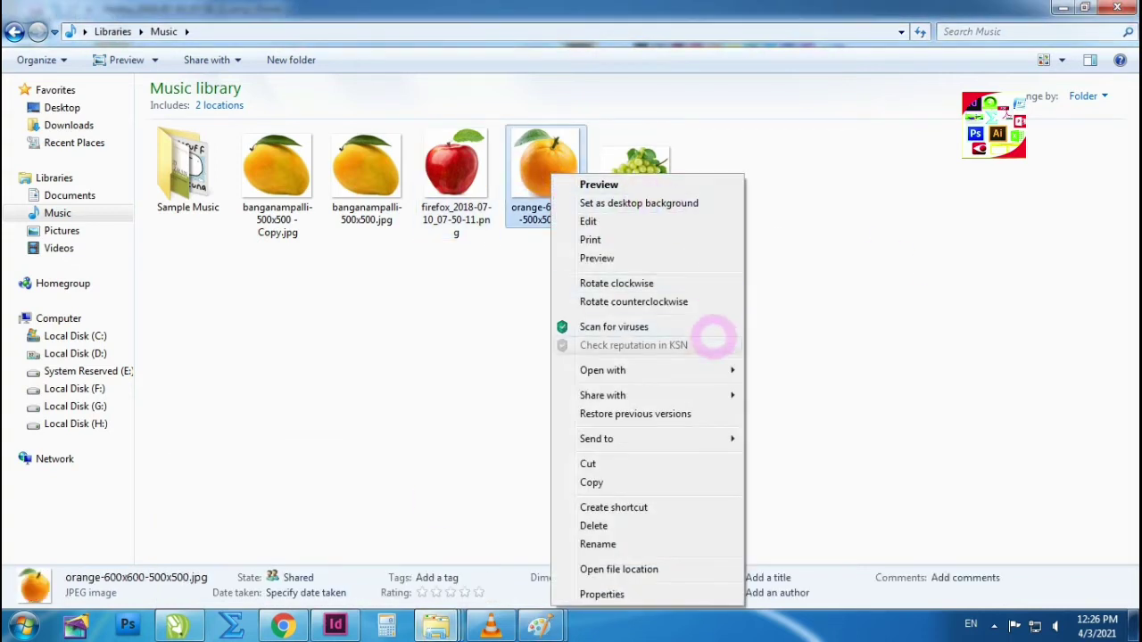
mouse_move(602, 370)
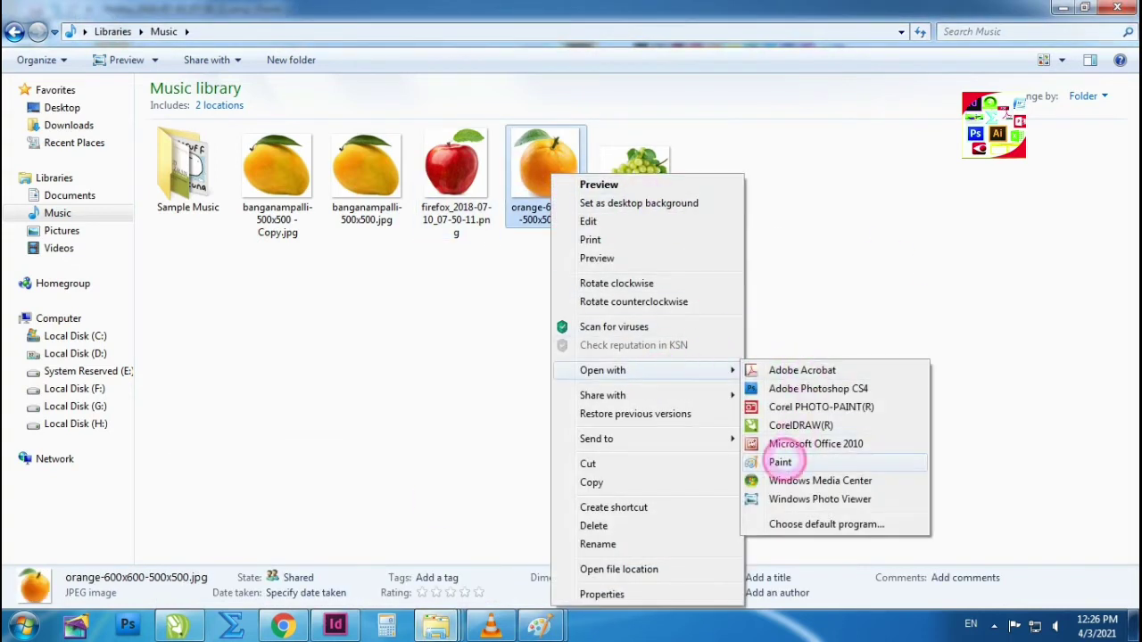
left_click(780, 461)
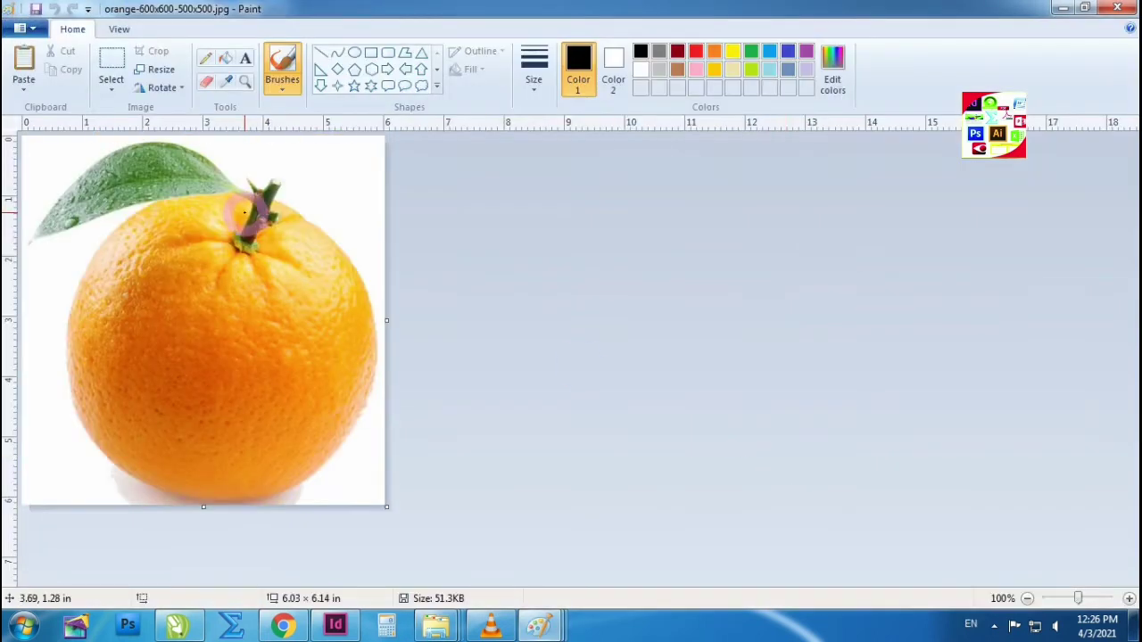
Copy the whole orange picture and paste it onto the fruit canvas
key("ctrl+a")
right_click(244, 213)
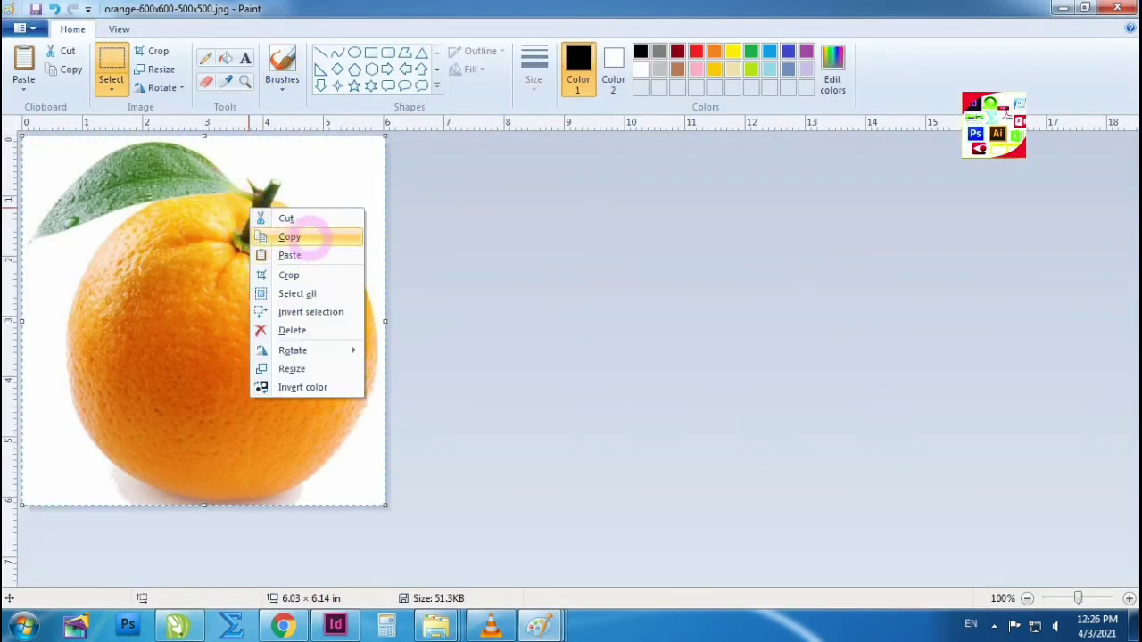
left_click(308, 237)
mouse_move(538, 625)
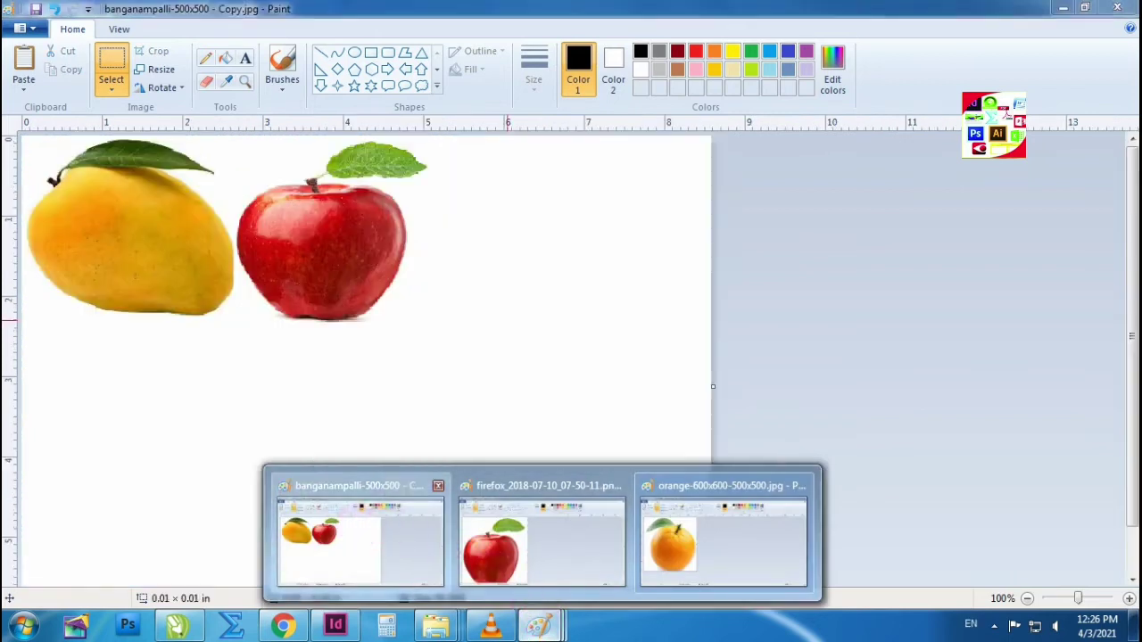
left_click(480, 450)
key("ctrl+v")
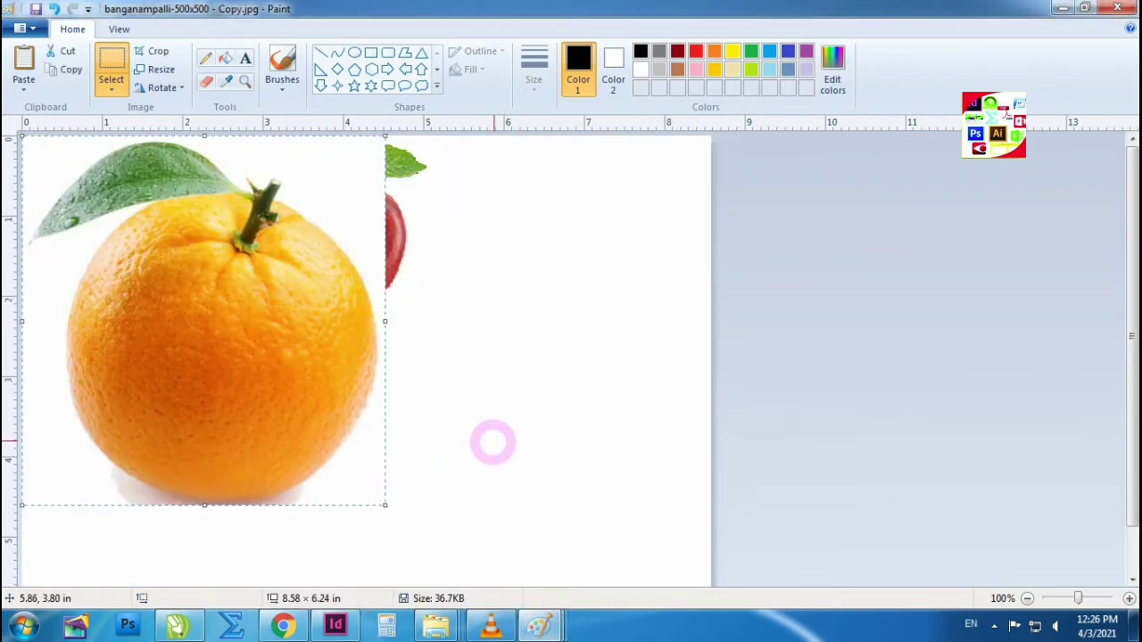
Shrink the orange to match the other fruit and place it below the mango
left_click_drag(276, 372, 460, 384)
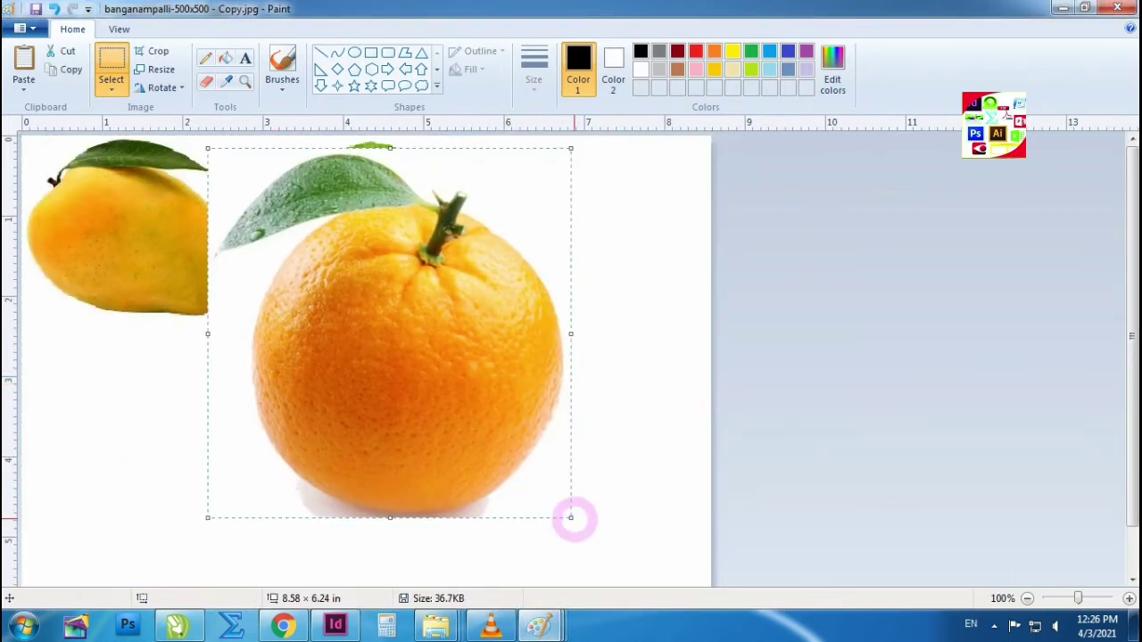
left_click_drag(410, 333, 415, 375)
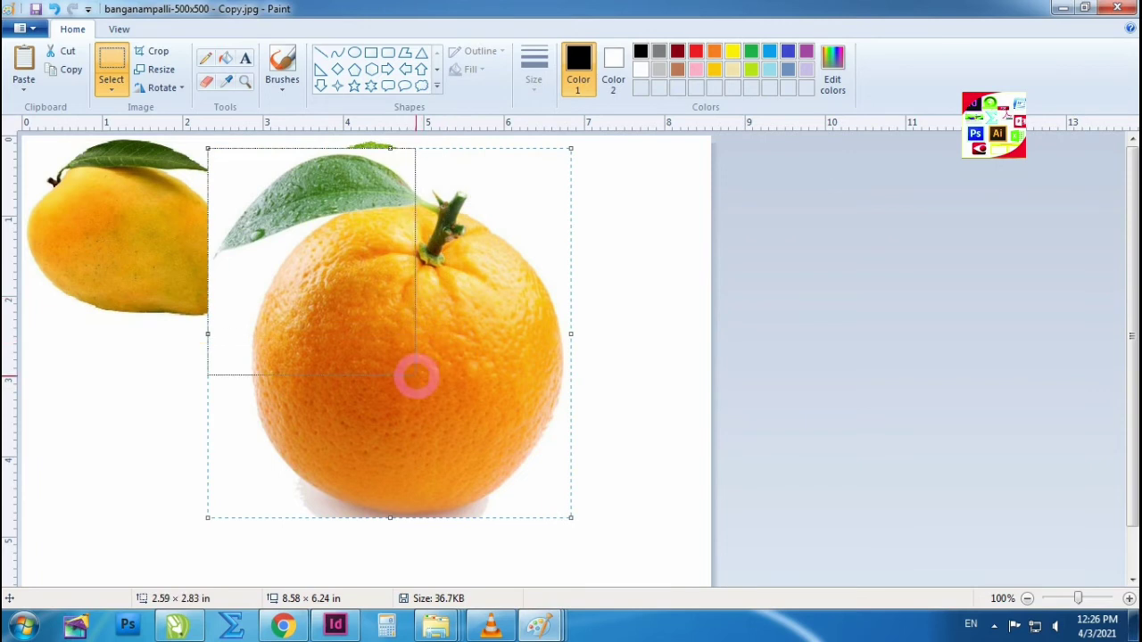
left_click_drag(370, 280, 195, 446)
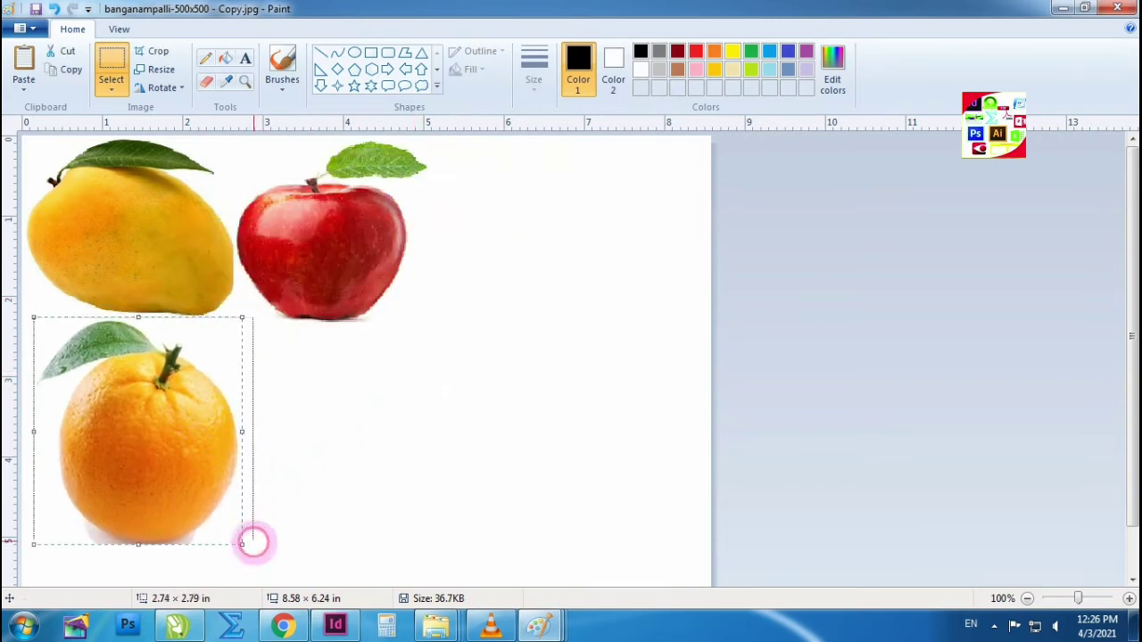
left_click_drag(253, 541, 251, 524)
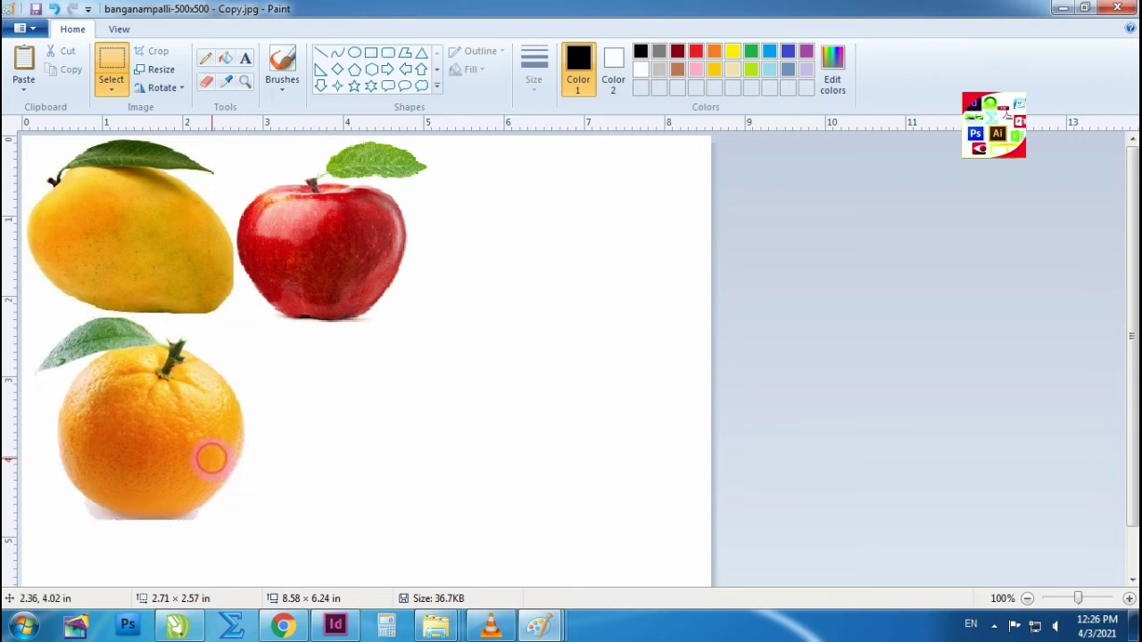
left_click_drag(226, 478, 203, 462)
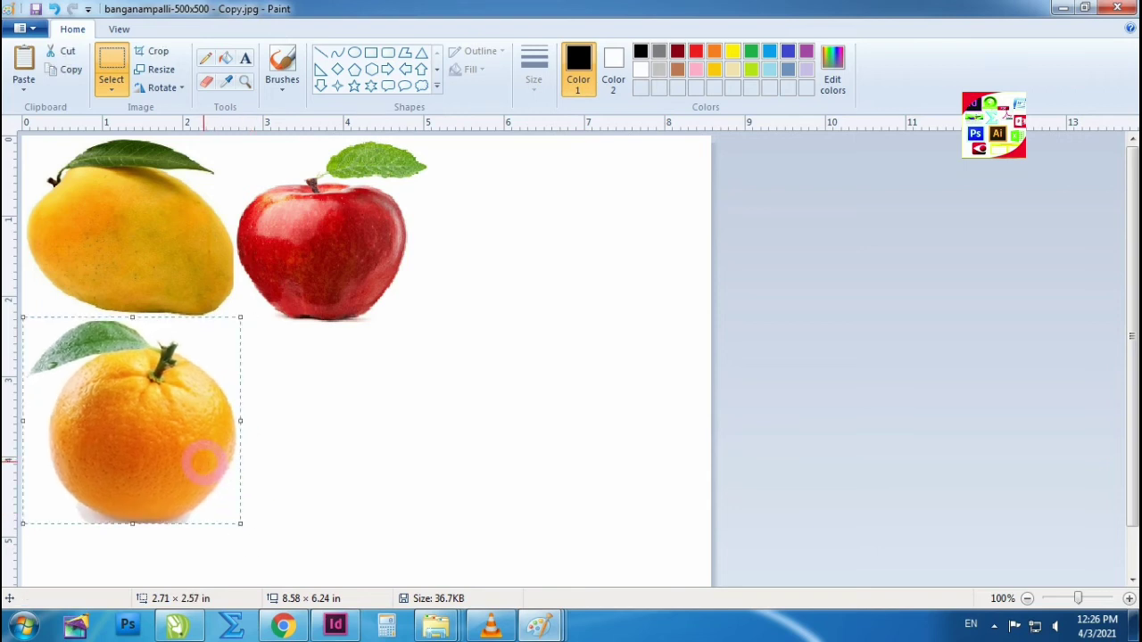
left_click(198, 446)
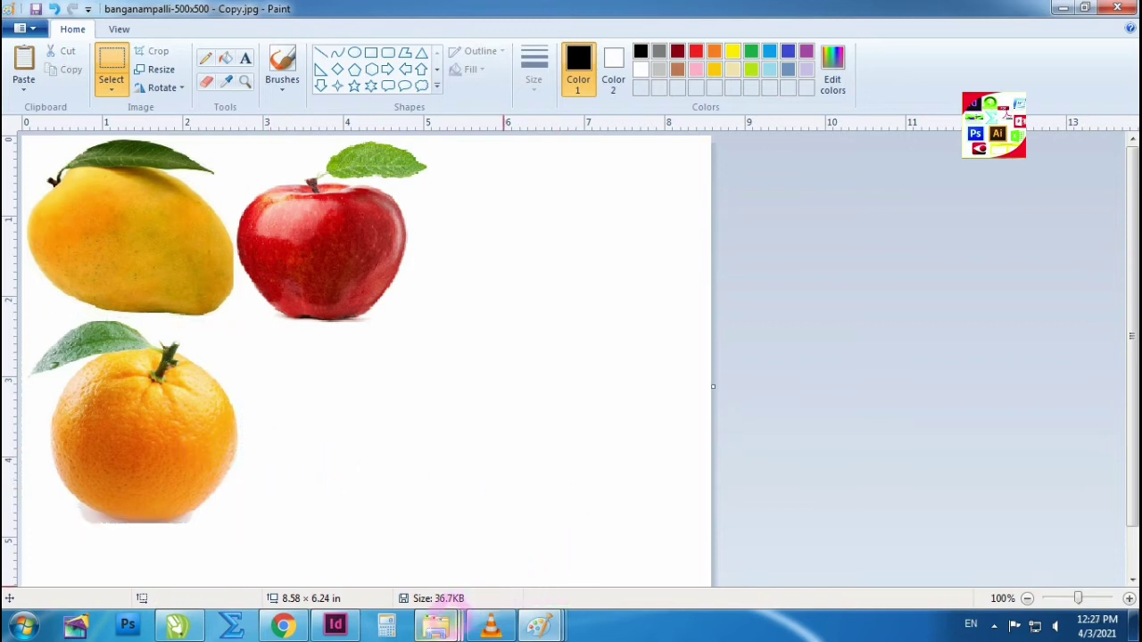
mouse_move(435, 625)
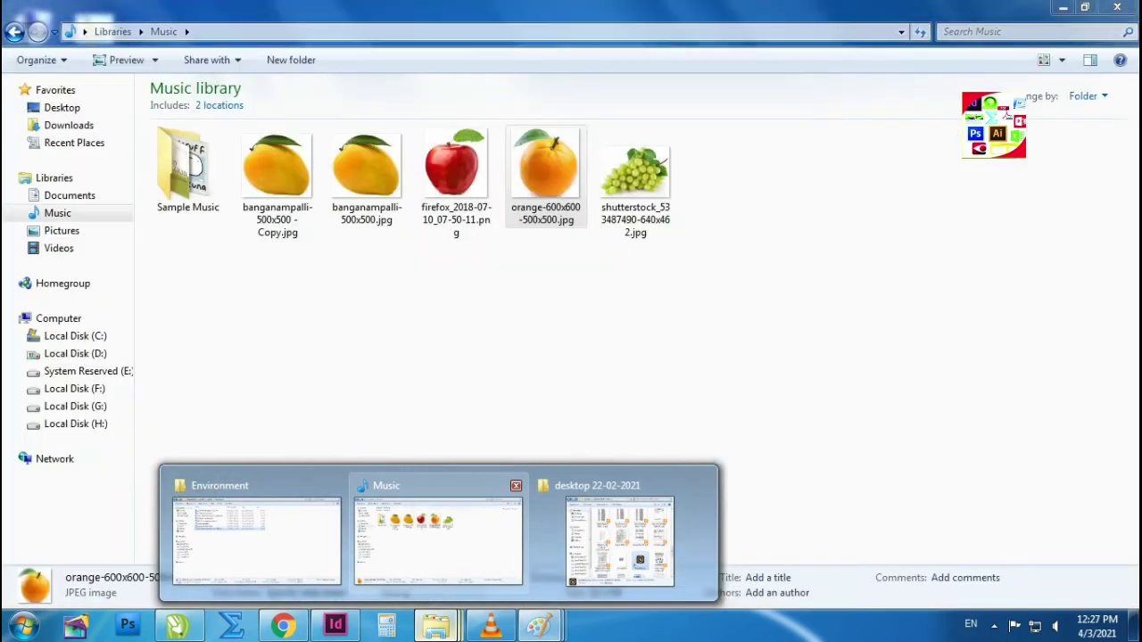
left_click(495, 544)
left_click(636, 174)
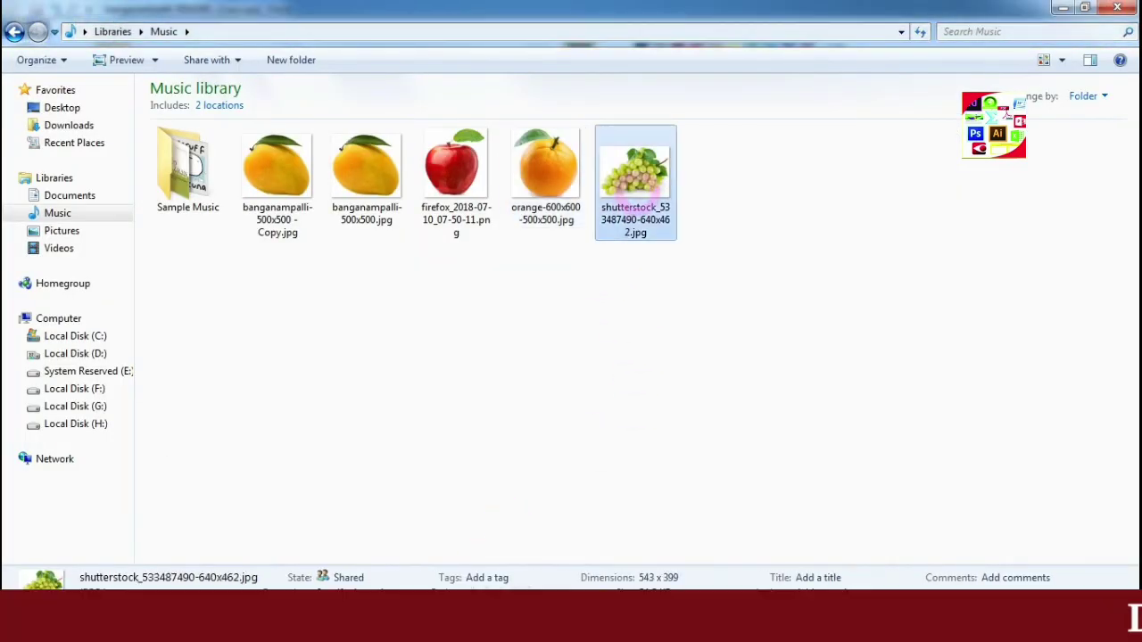
right_click(636, 179)
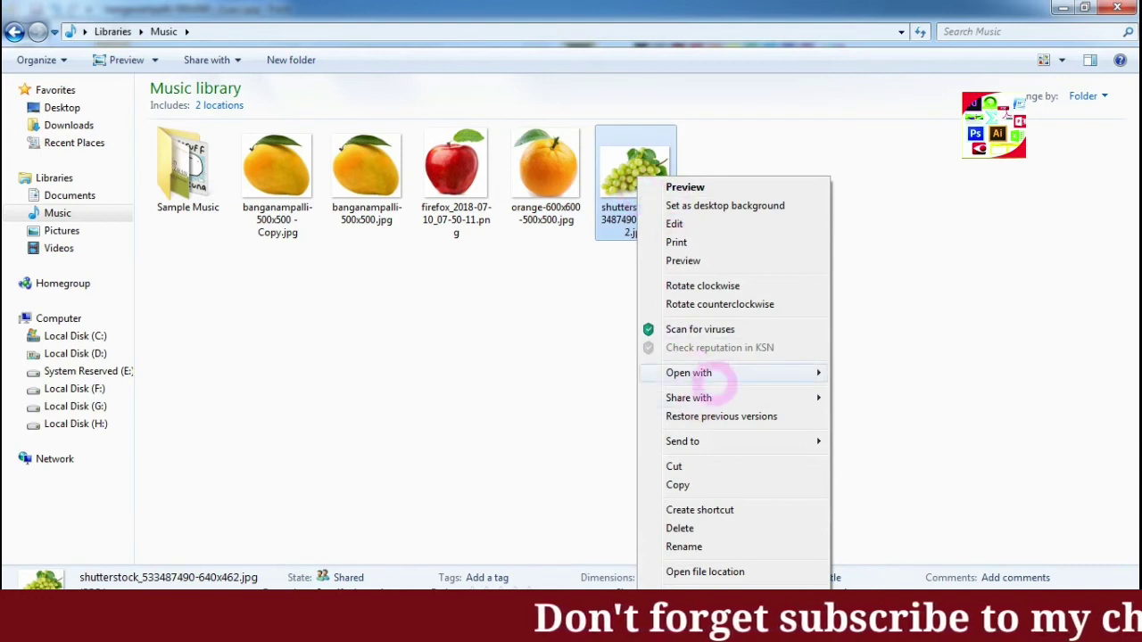
mouse_move(689, 373)
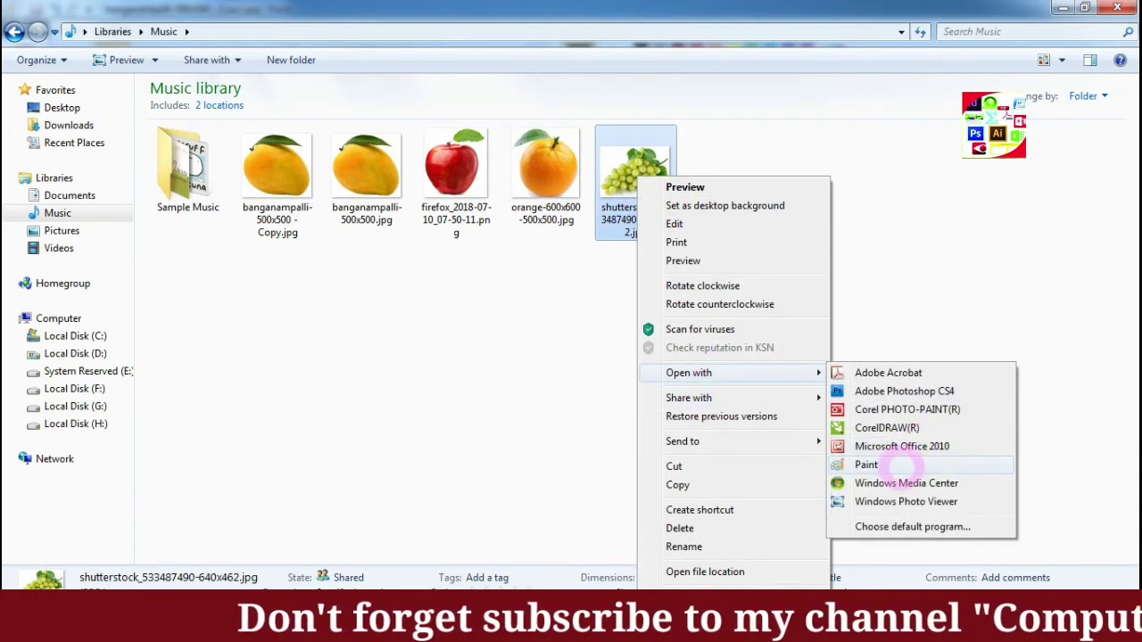
left_click(901, 464)
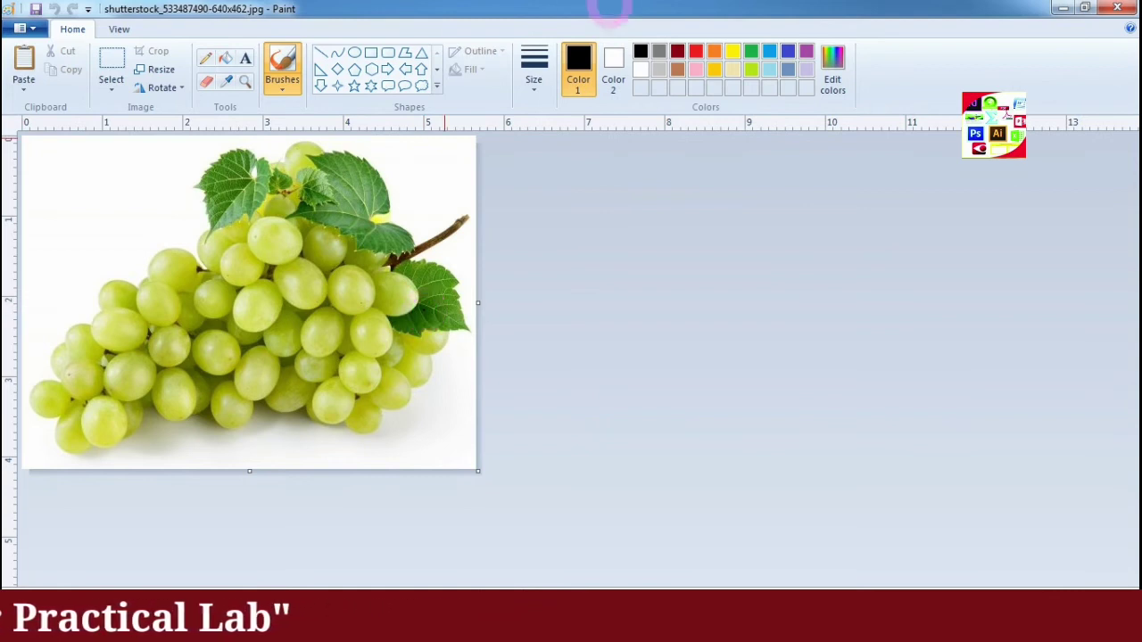
Copy the whole grapes picture and paste it onto the fruit canvas
key("ctrl+a")
right_click(331, 265)
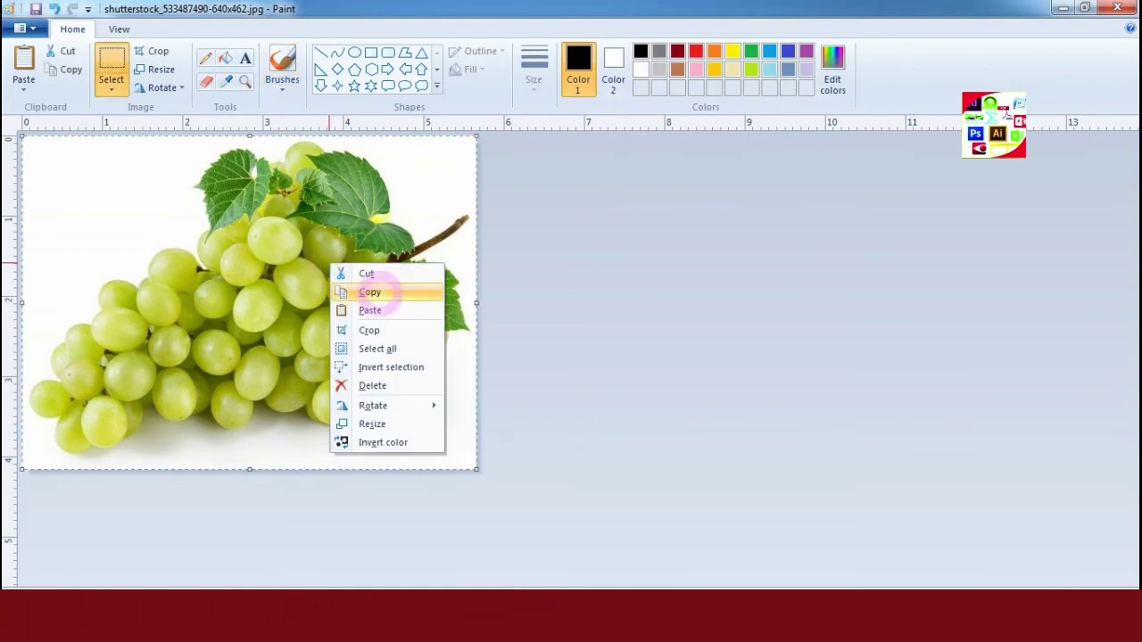
left_click(370, 292)
mouse_move(539, 624)
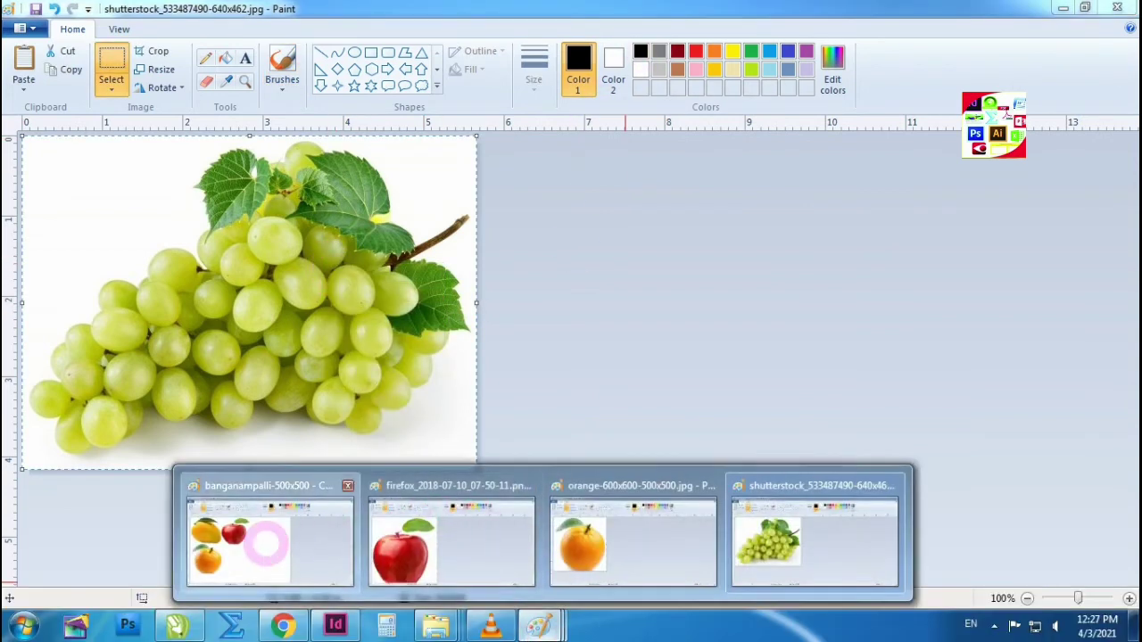
left_click(266, 541)
key("ctrl+v")
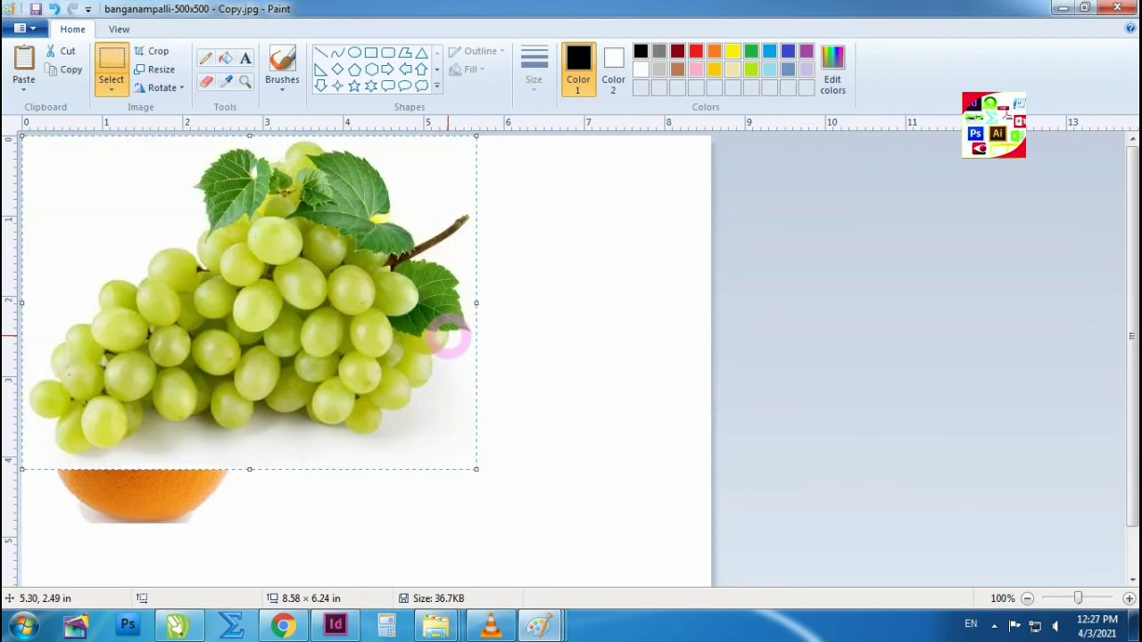
Shrink the grapes to about 3.27 × 2.22 in at the lower right and choose free-form selection
mouse_move(343, 351)
left_mouse_down()
mouse_move(560, 431)
mouse_move(538, 403)
left_mouse_up()
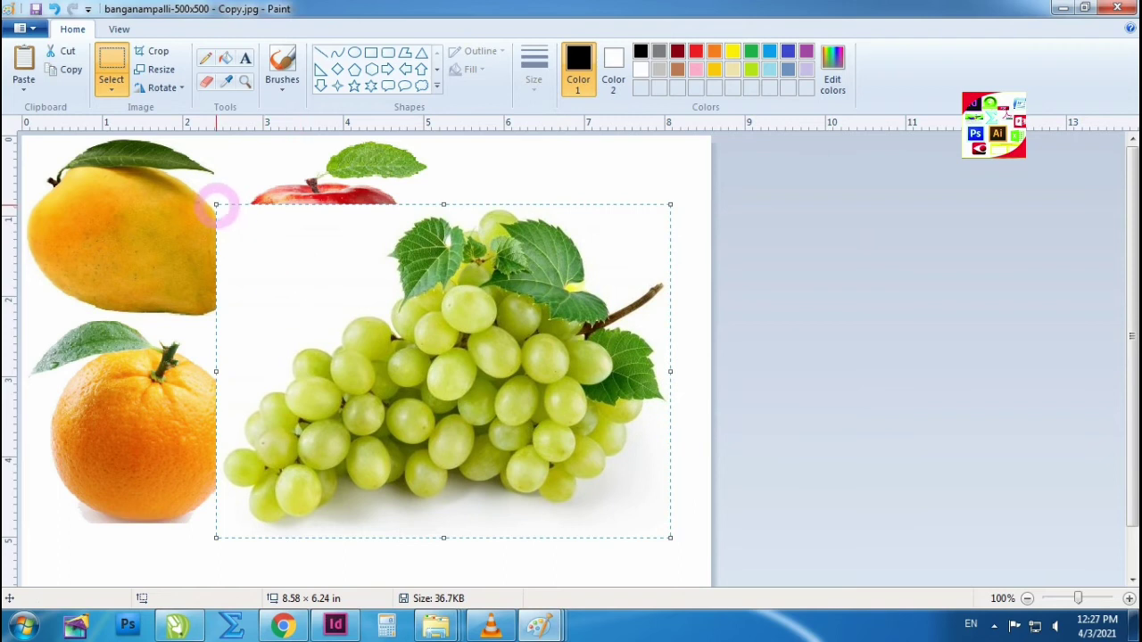
left_click_drag(216, 204, 398, 355)
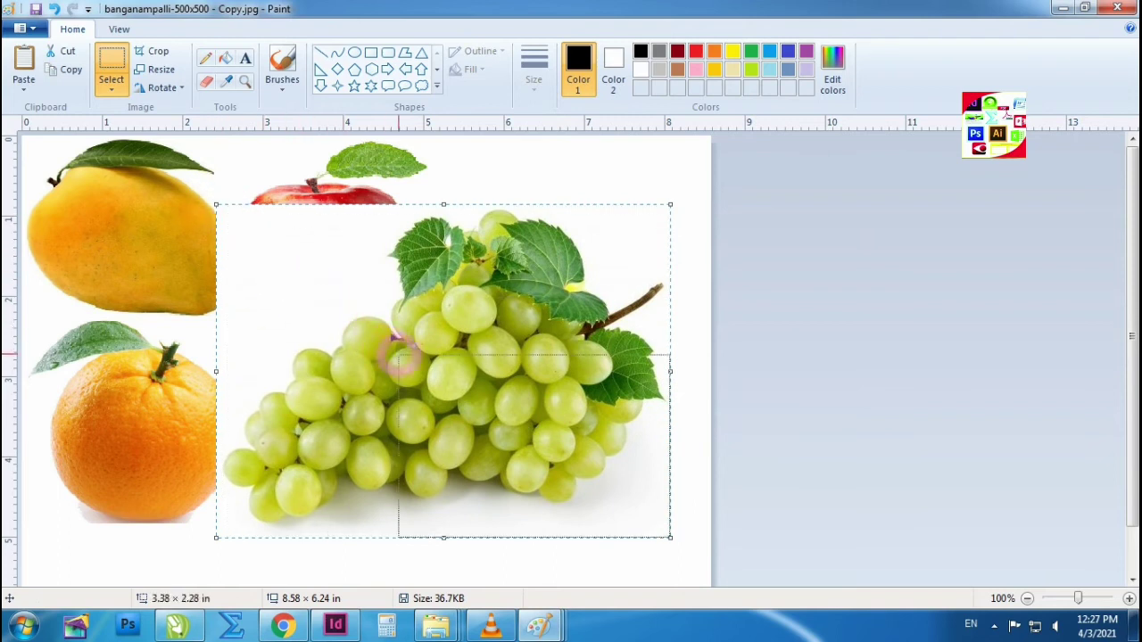
mouse_move(570, 441)
left_mouse_down()
mouse_move(400, 432)
mouse_move(395, 414)
mouse_move(400, 435)
mouse_move(544, 445)
left_mouse_up()
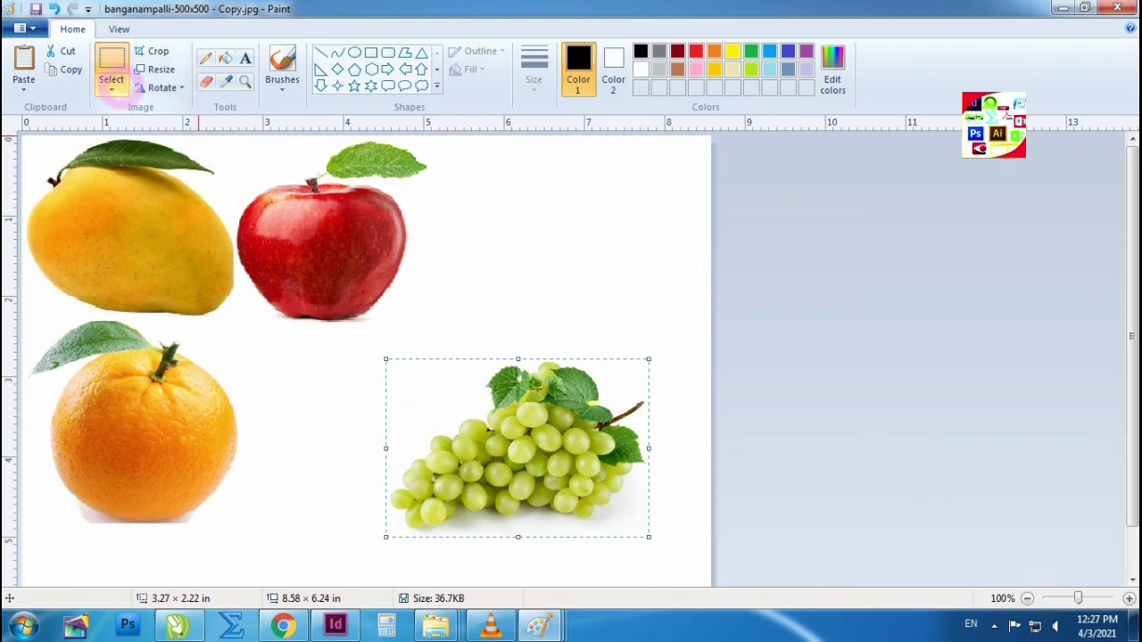
left_click(111, 90)
left_click(134, 144)
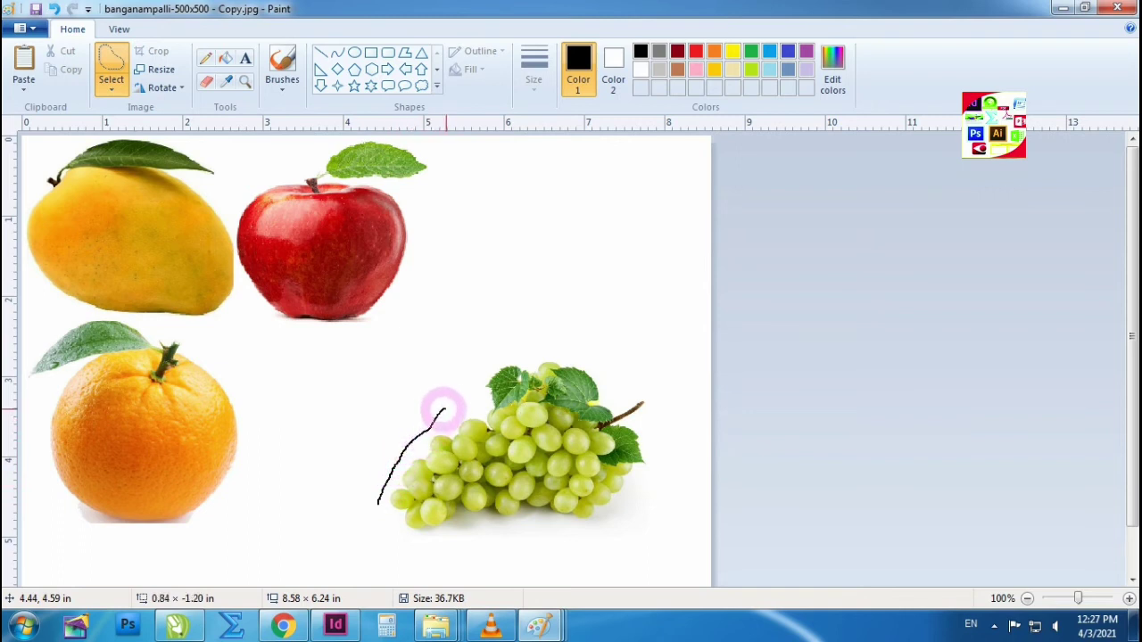
Lasso the grapes and move them left beside the orange
mouse_move(521, 349)
left_mouse_down()
mouse_move(647, 399)
mouse_move(637, 506)
mouse_move(604, 527)
mouse_move(438, 538)
mouse_move(387, 522)
mouse_move(378, 495)
left_mouse_up()
left_click_drag(545, 439, 396, 421)
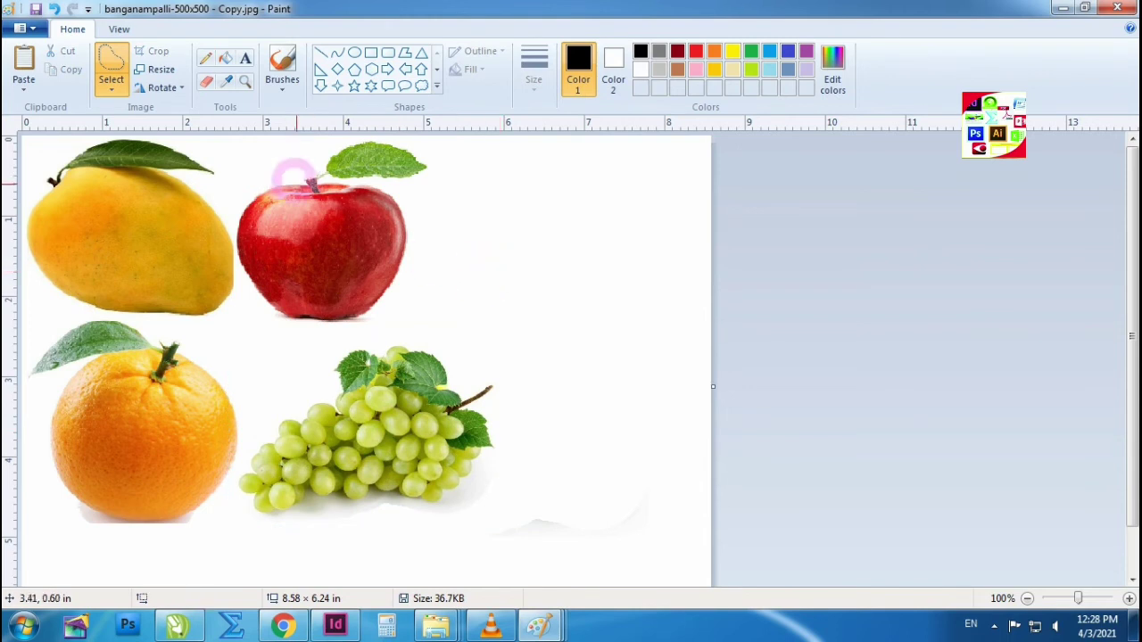
left_click(111, 89)
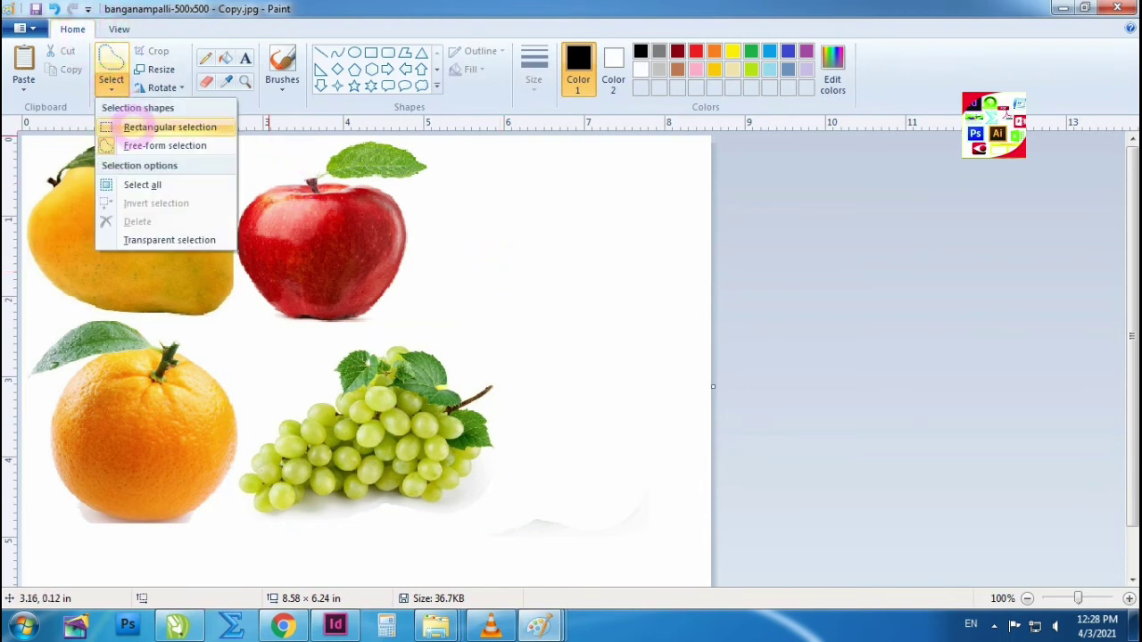
left_click(143, 124)
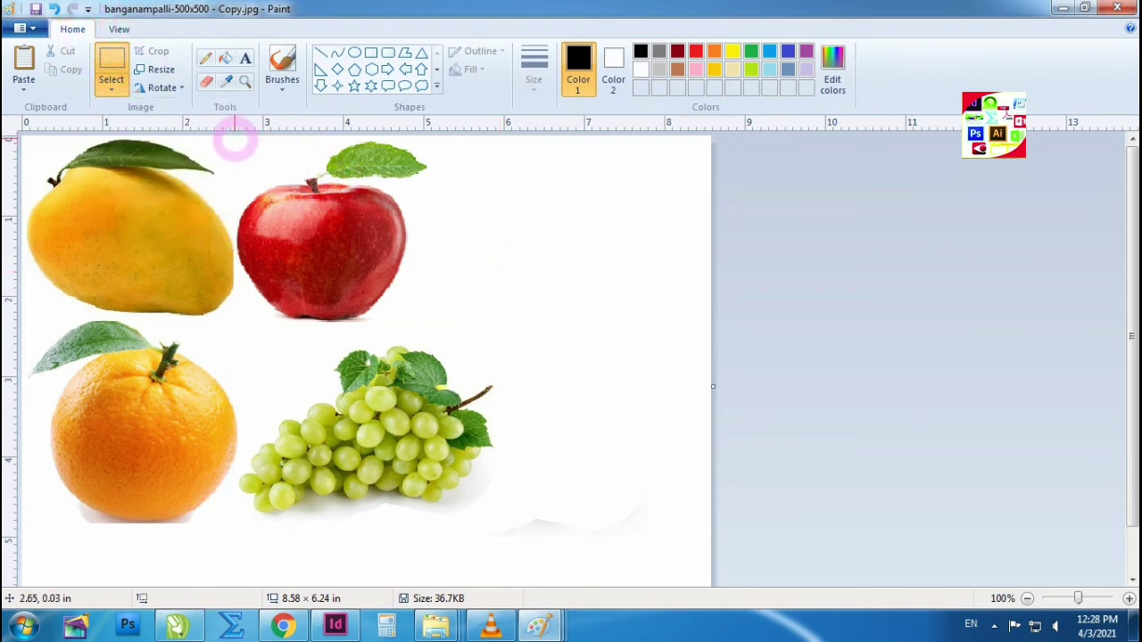
Select the apple and enlarge it to about 2.64 × 2.57 in
left_click_drag(235, 136, 428, 329)
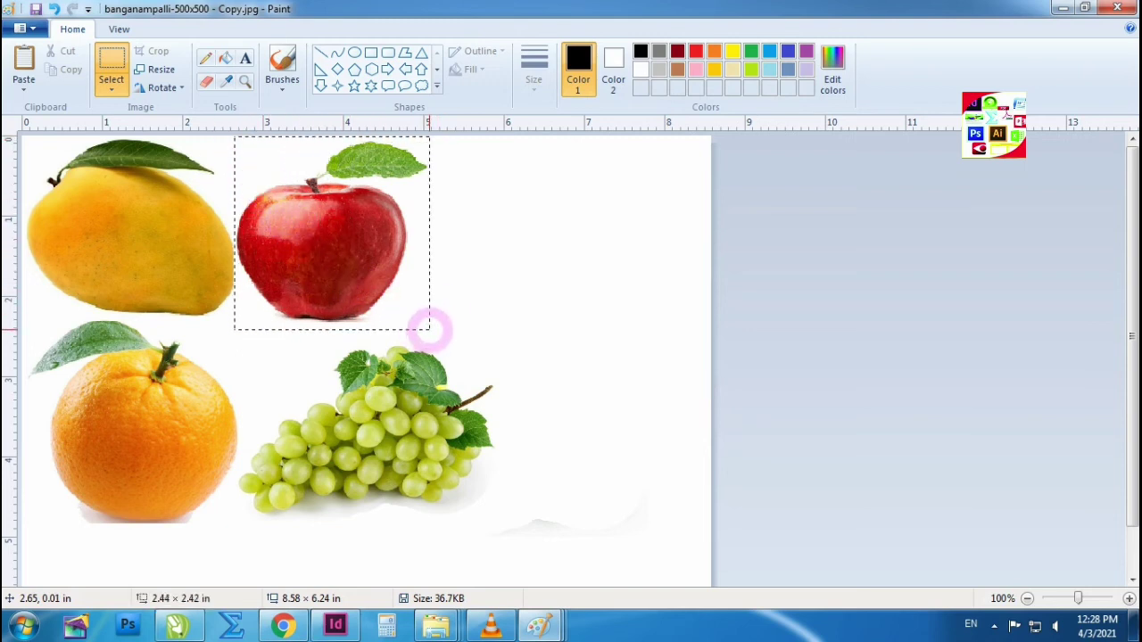
left_click_drag(428, 326, 428, 327)
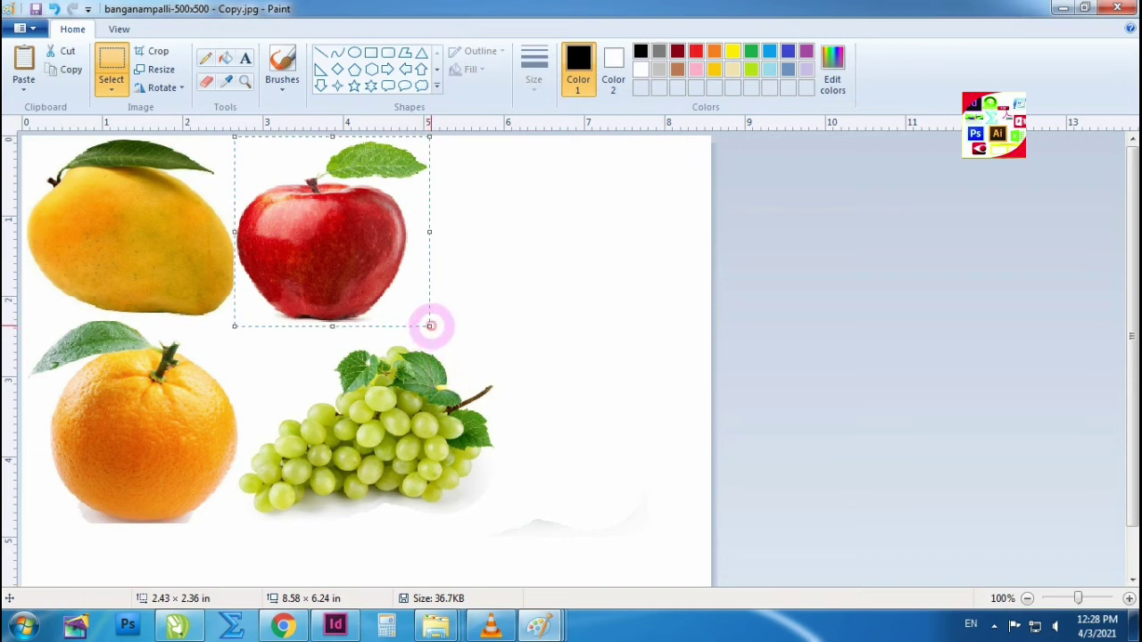
left_click_drag(429, 327, 445, 342)
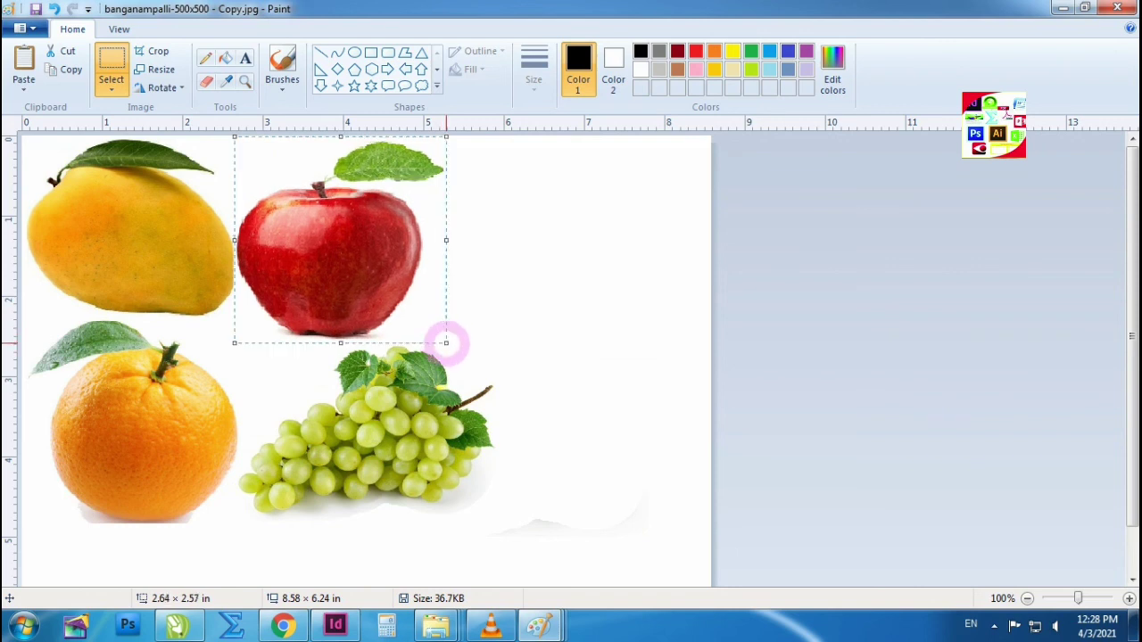
left_click(511, 366)
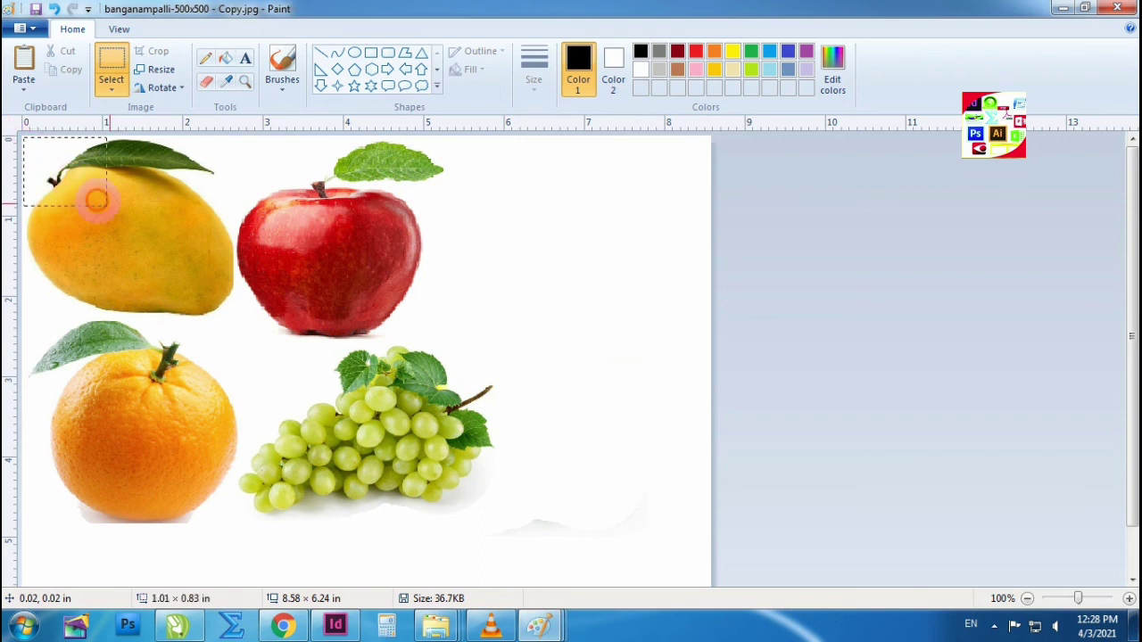
Crop the picture to the four-fruit grid at 5.93 × 4.91 in, save it, and close Paint
left_click_drag(96, 200, 494, 534)
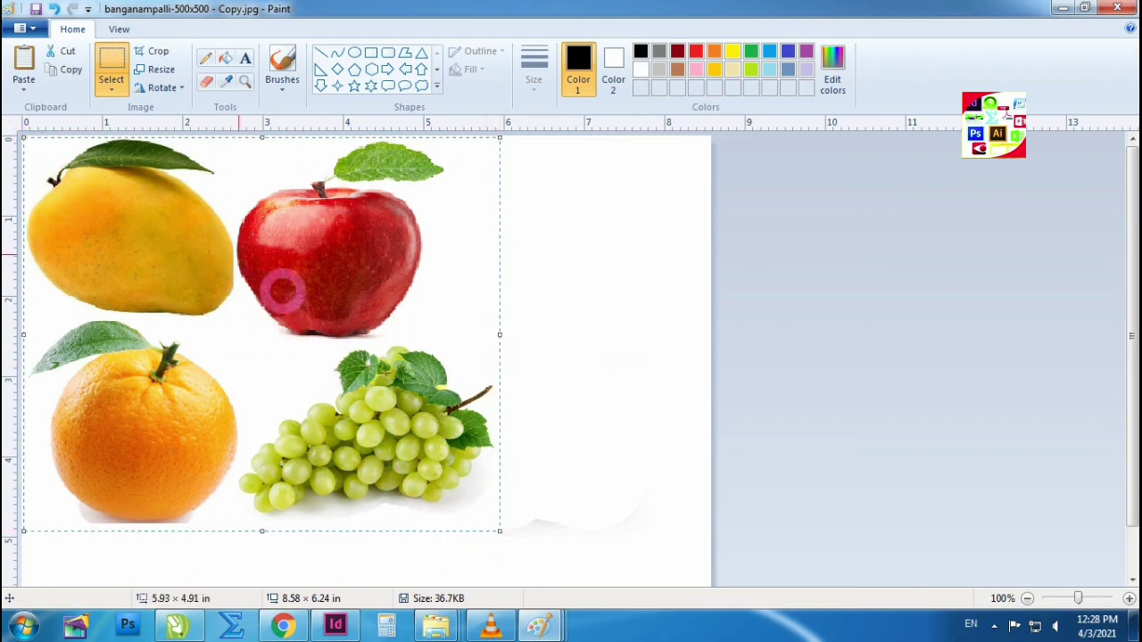
left_click(158, 51)
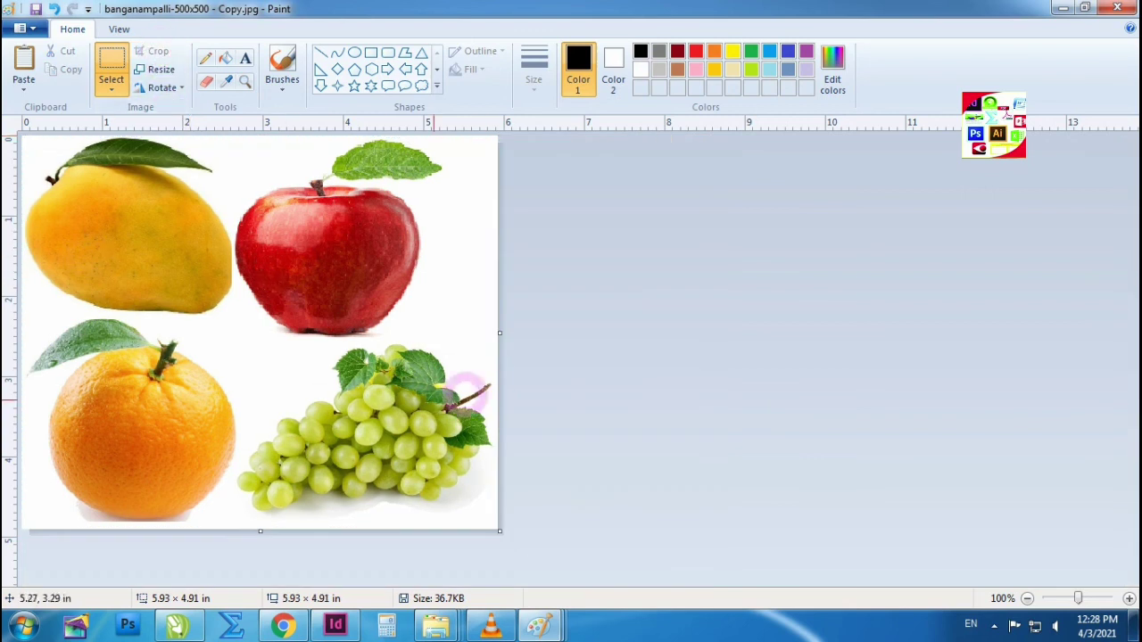
left_click(22, 28)
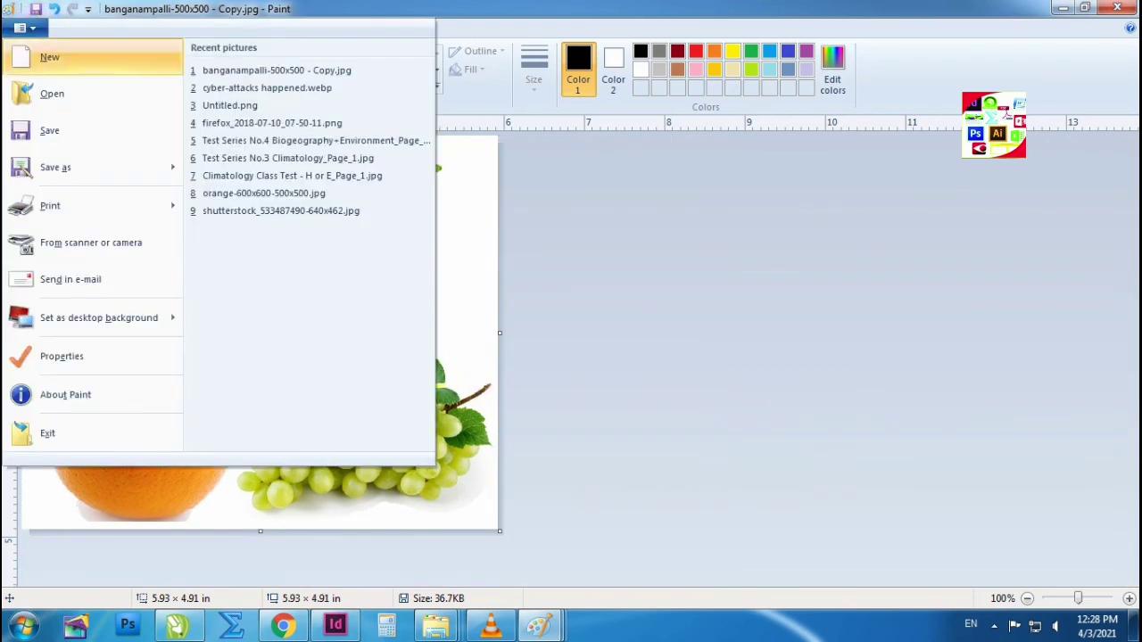
left_click(74, 130)
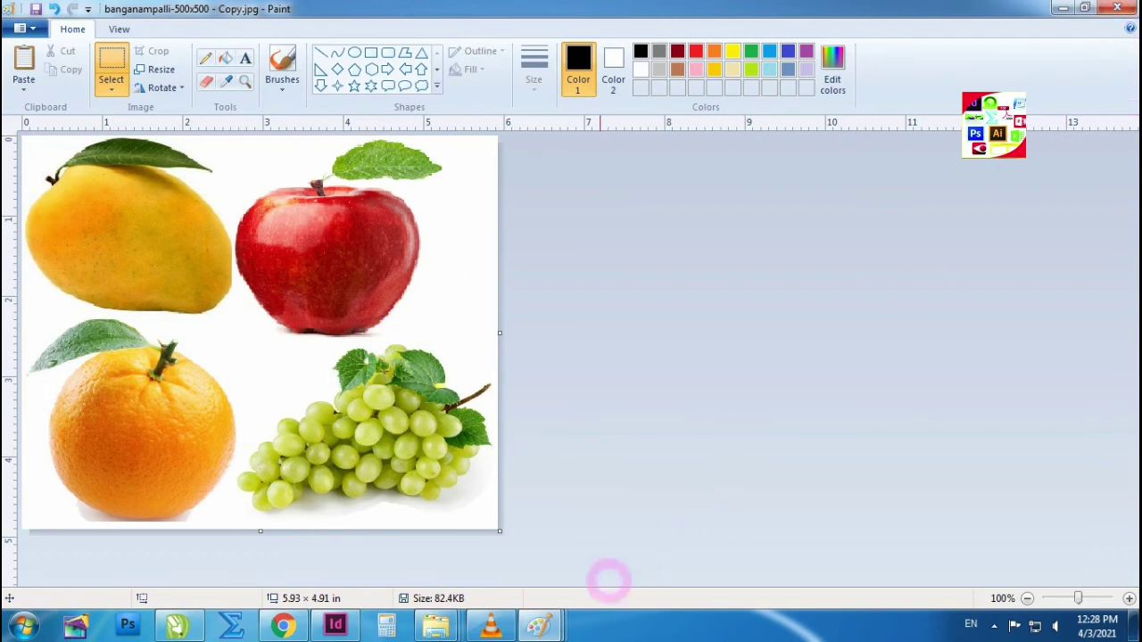
right_click(539, 624)
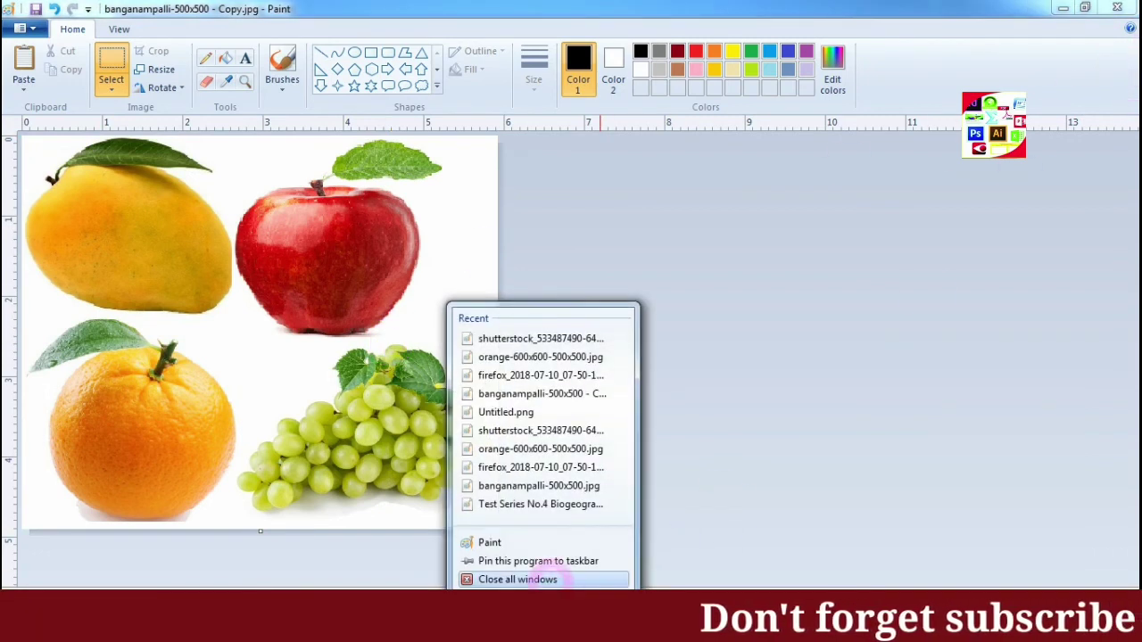
left_click(545, 579)
left_click(549, 370)
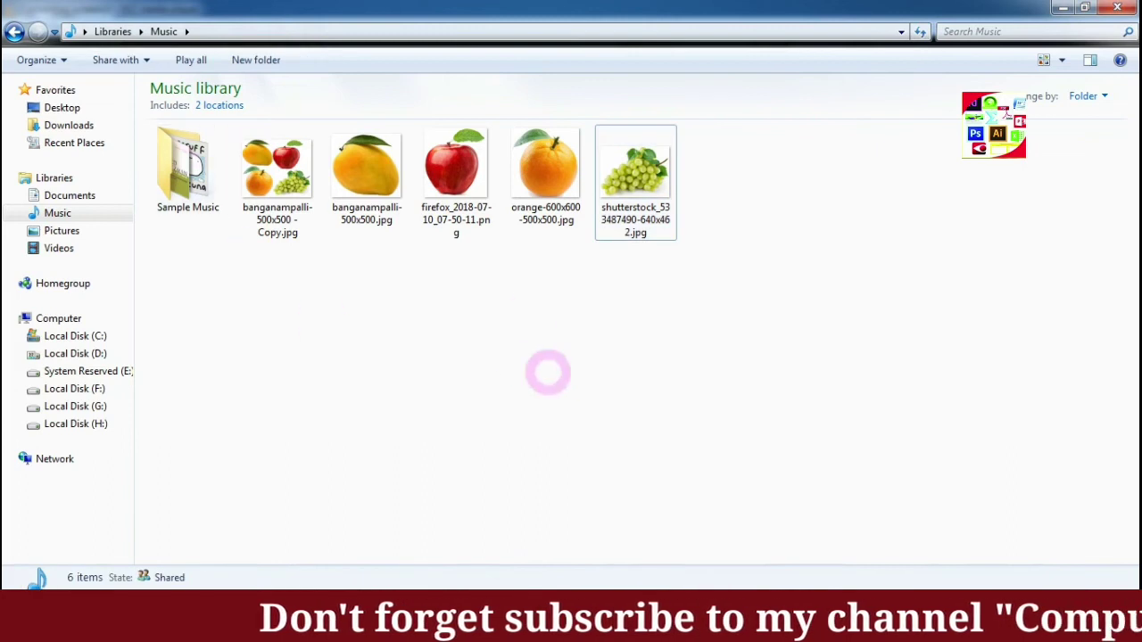
left_click(611, 183)
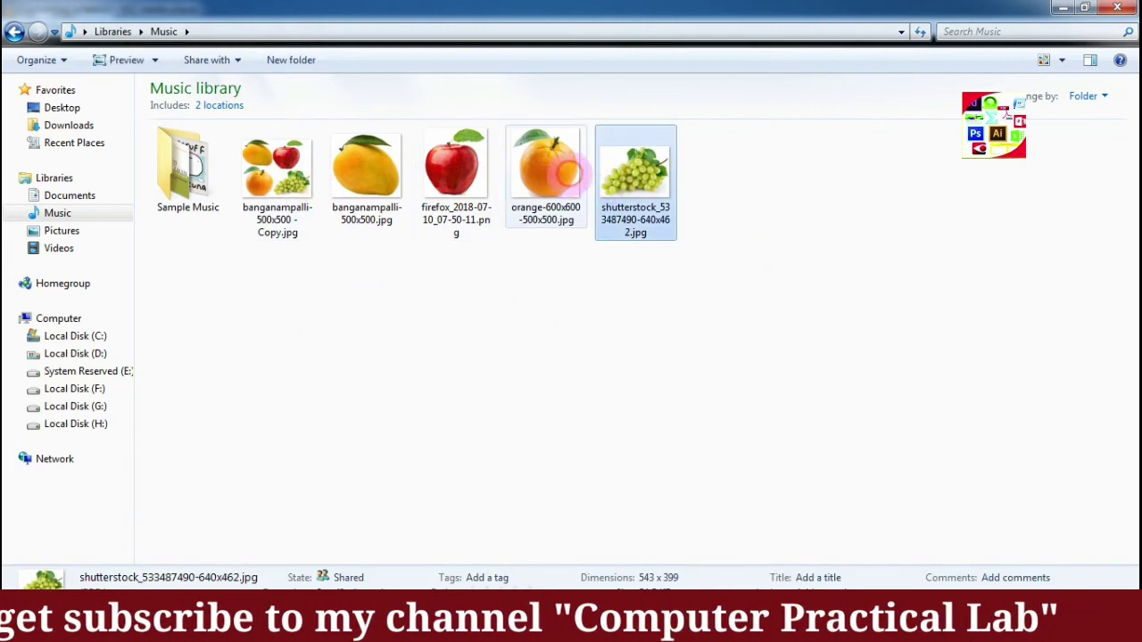
key("Left")
key("Left")
key("Left")
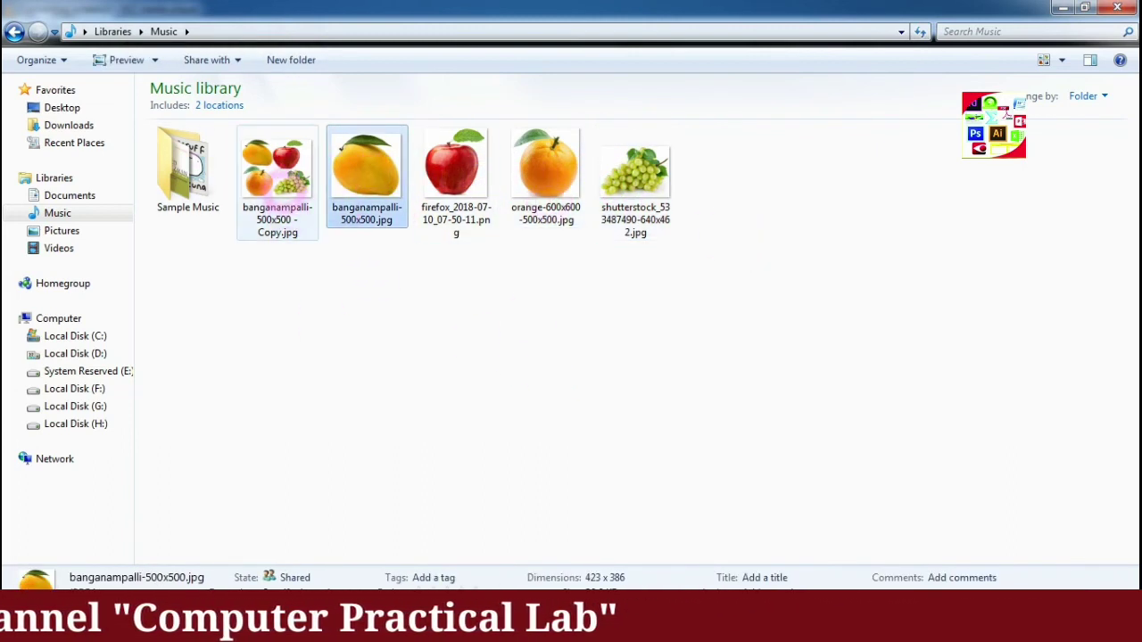
key("Left")
right_click(300, 178)
left_click(332, 186)
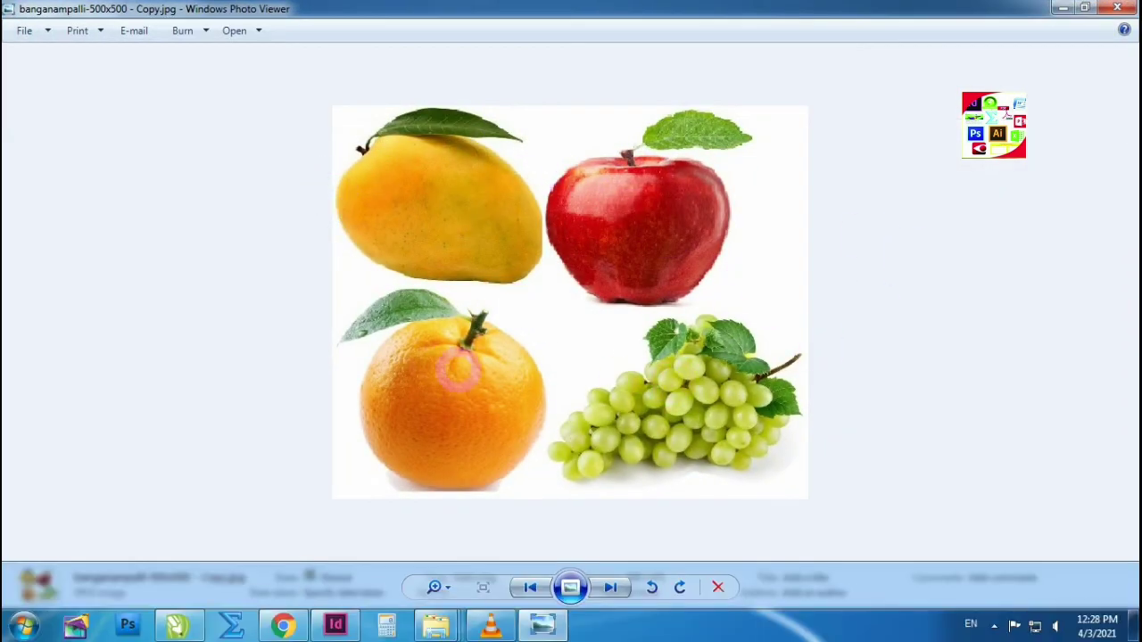
left_click(1117, 8)
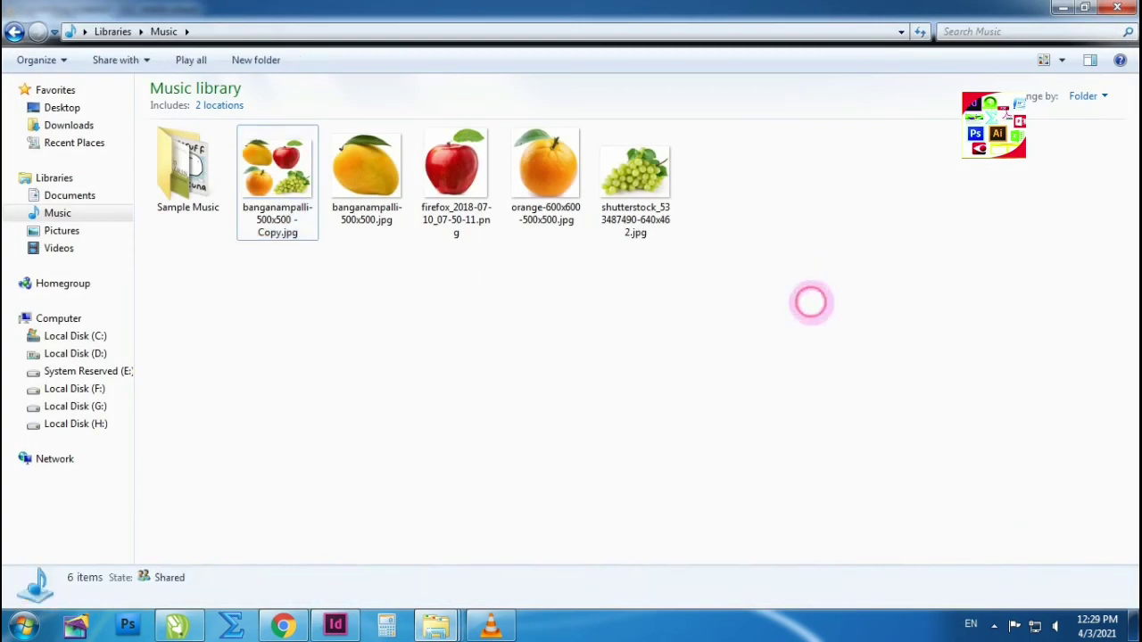